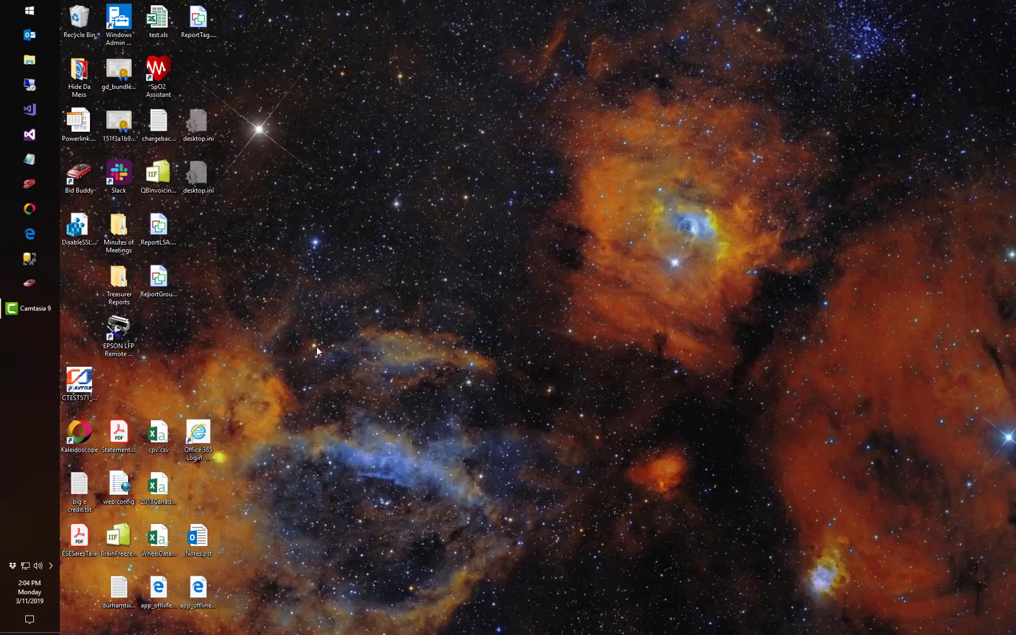
Launch Bid Buddy so it prompts for a database connection with TESLA chosen
{"action": "left_click", "coordinate": [41, 283]}
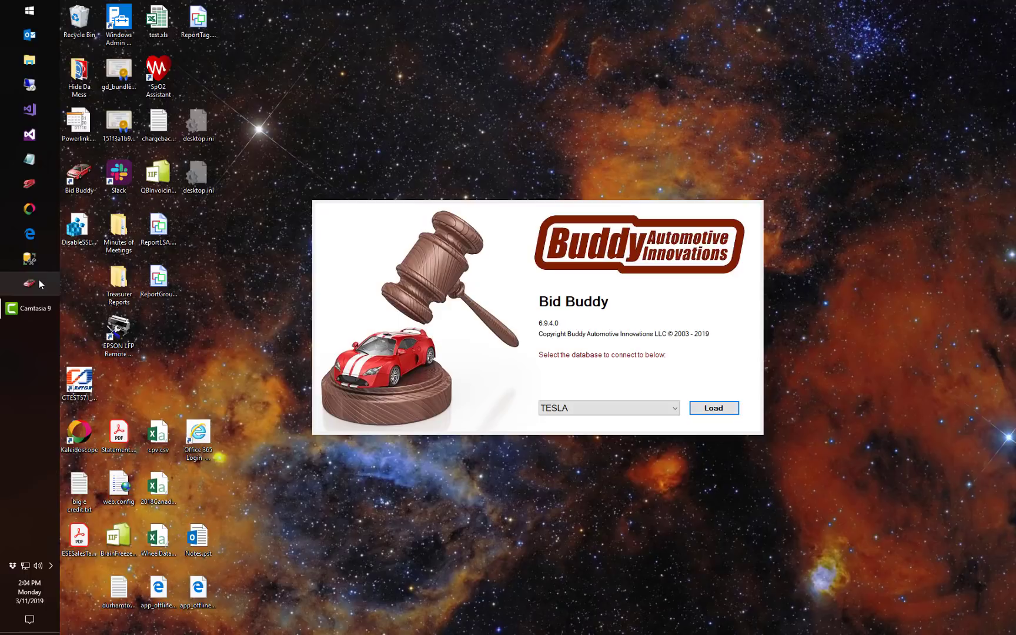
Connect to TESLA and load the existing IAAI North Hollywood, CA auction of March 13, 2019
{"action": "left_click", "coordinate": [697, 411]}
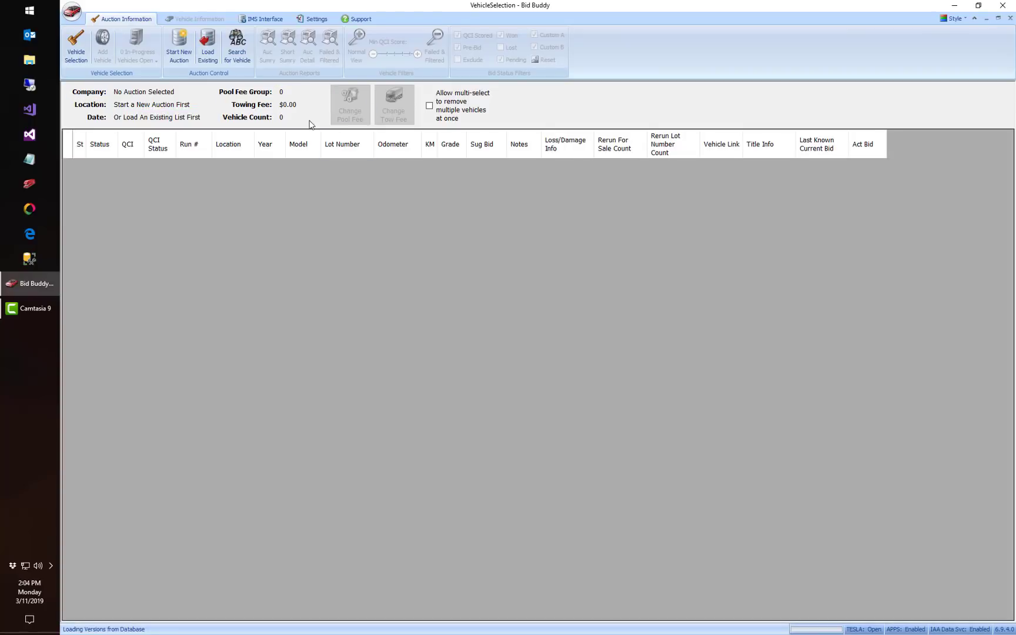
{"action": "left_click", "coordinate": [207, 50]}
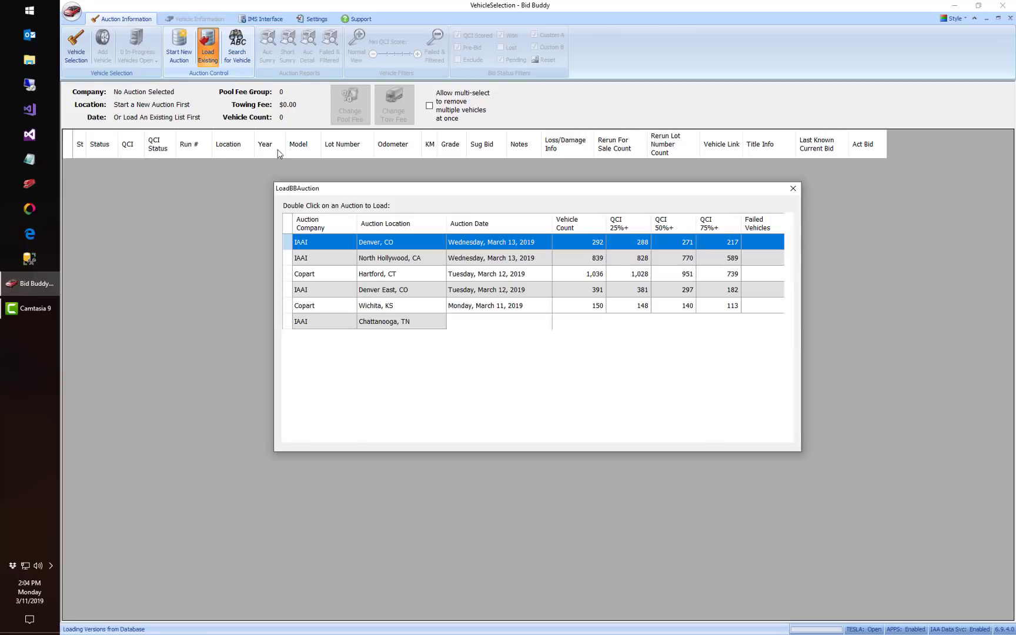
{"action": "double_click", "coordinate": [396, 259]}
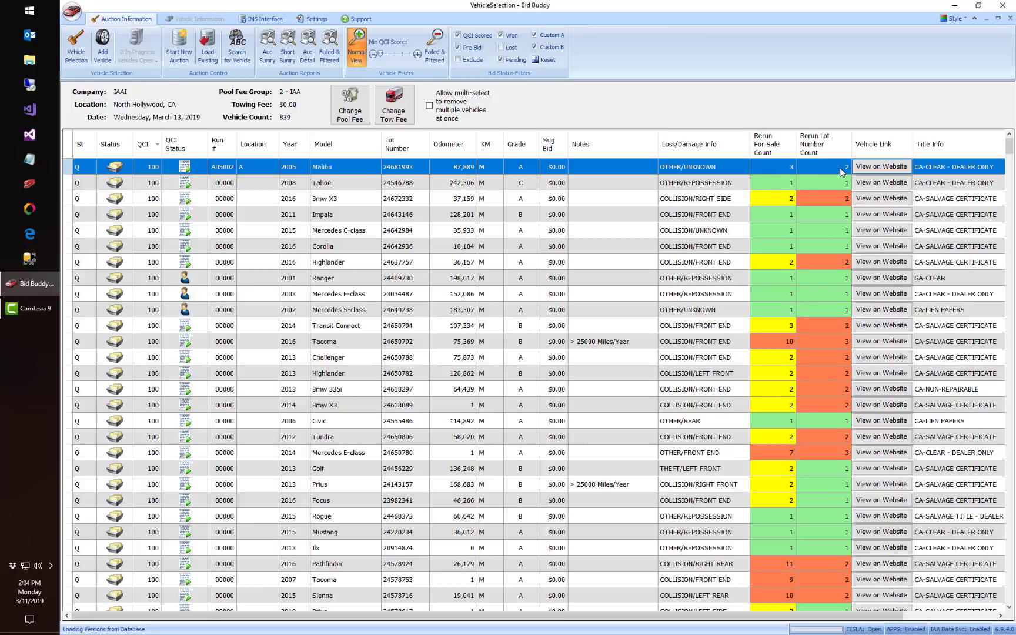
Compare the Tahoe and Impala rerun counts, then sort vehicles by Rerun Lot Number Count
{"action": "left_click", "coordinate": [791, 217]}
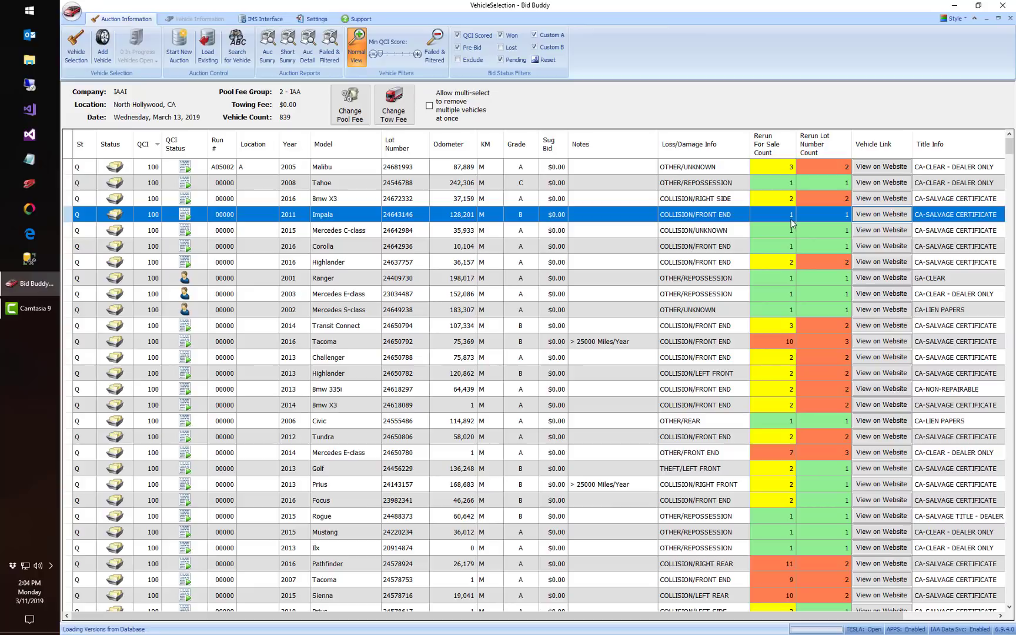
{"action": "left_click", "coordinate": [822, 183]}
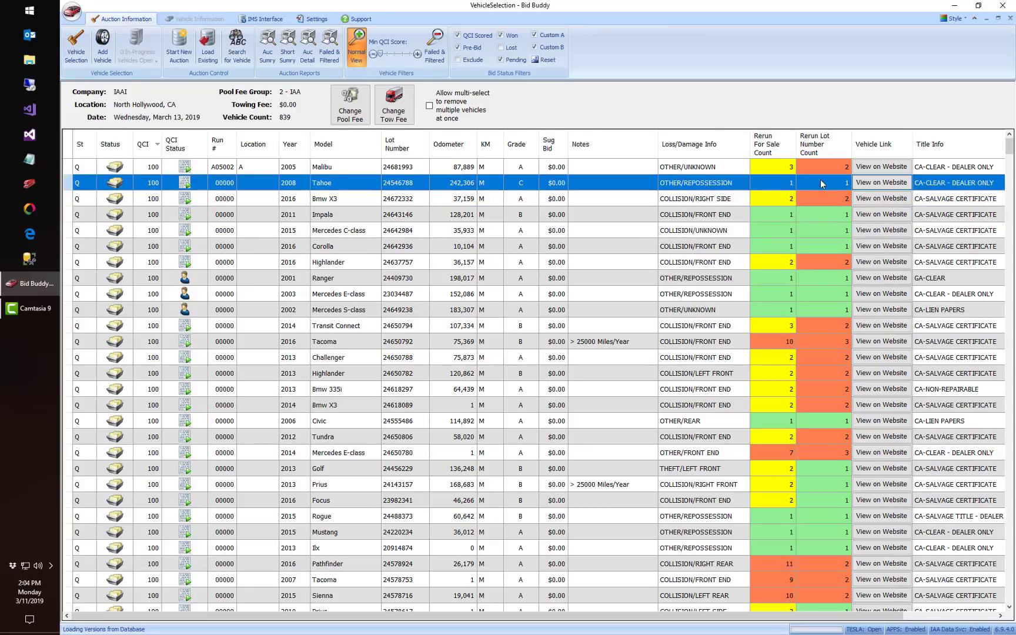
{"action": "left_click", "coordinate": [777, 217]}
{"action": "left_click", "coordinate": [778, 184]}
{"action": "left_click", "coordinate": [797, 218]}
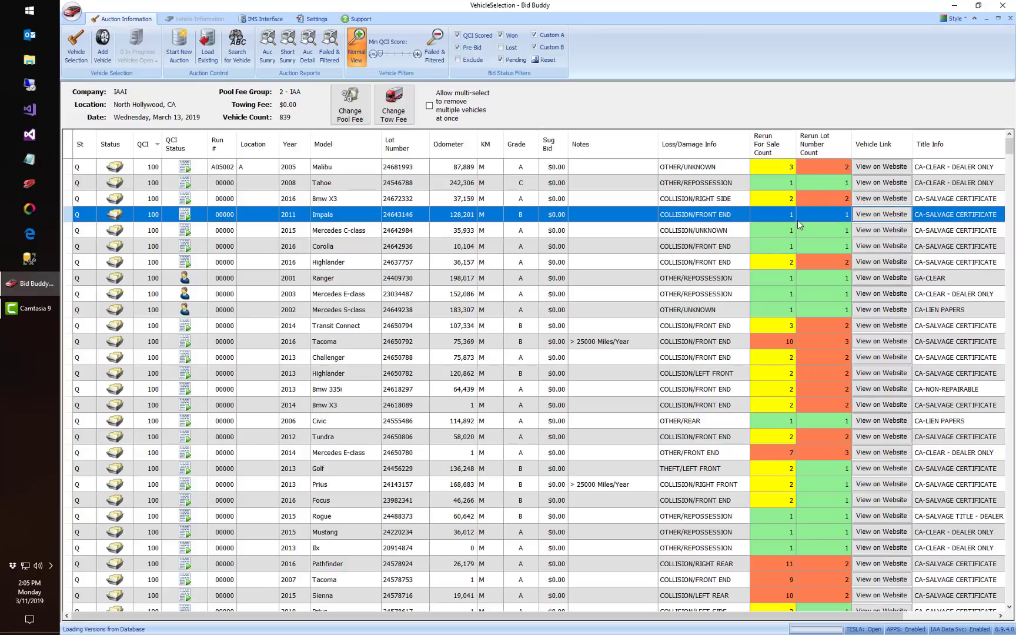
{"action": "left_click", "coordinate": [807, 182]}
{"action": "left_click", "coordinate": [810, 152]}
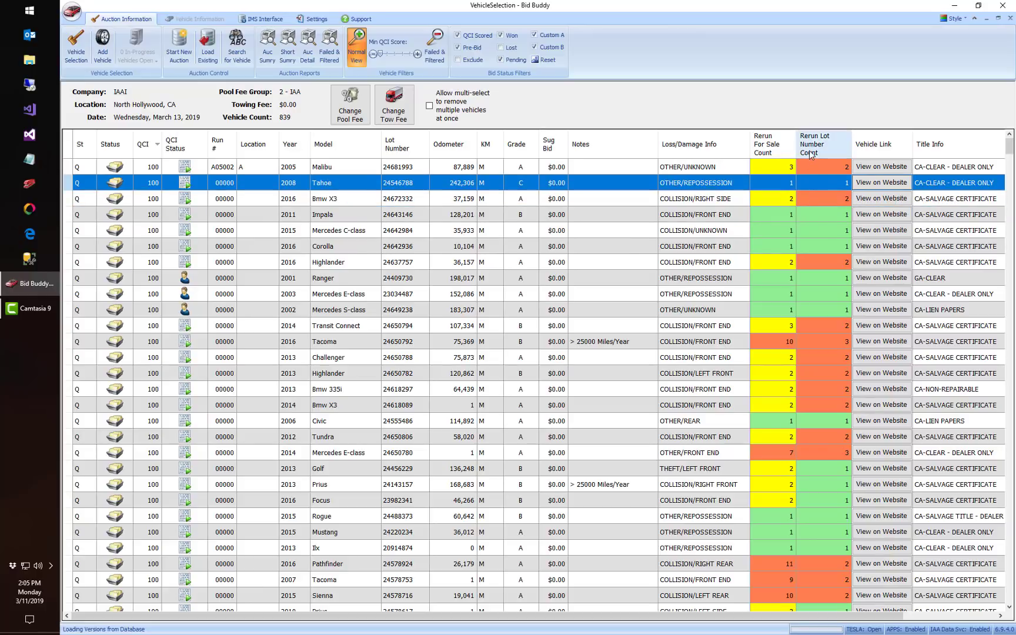
Reverse the sort so the highest rerun counts lead, then bring up the 2014 Mercedes E-class's context menu
{"action": "left_click", "coordinate": [810, 151]}
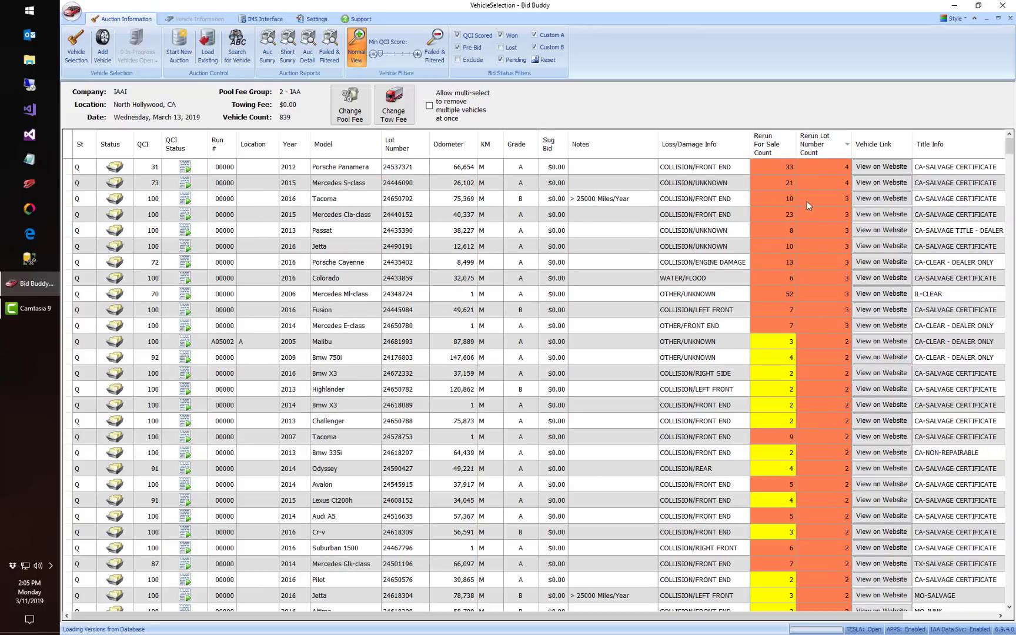
{"action": "left_click", "coordinate": [829, 175]}
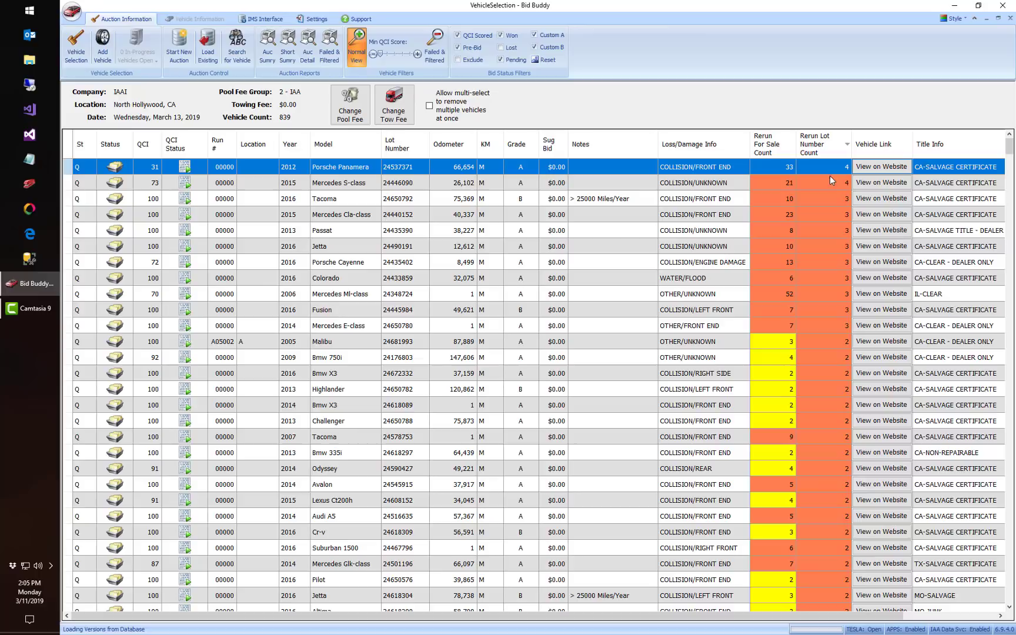
{"action": "left_click", "coordinate": [820, 327]}
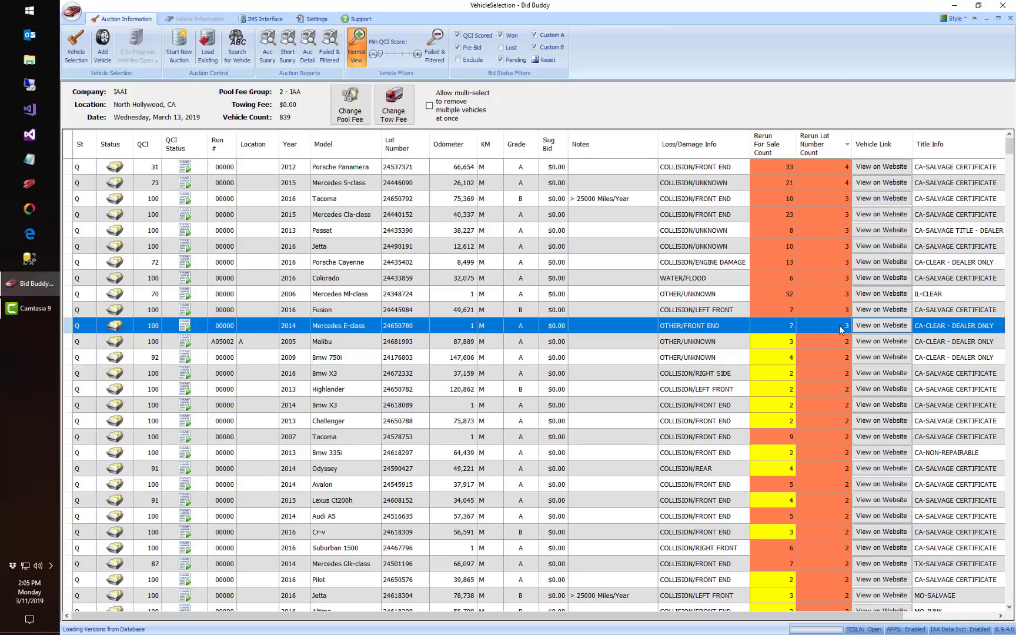
{"action": "right_click", "coordinate": [759, 322]}
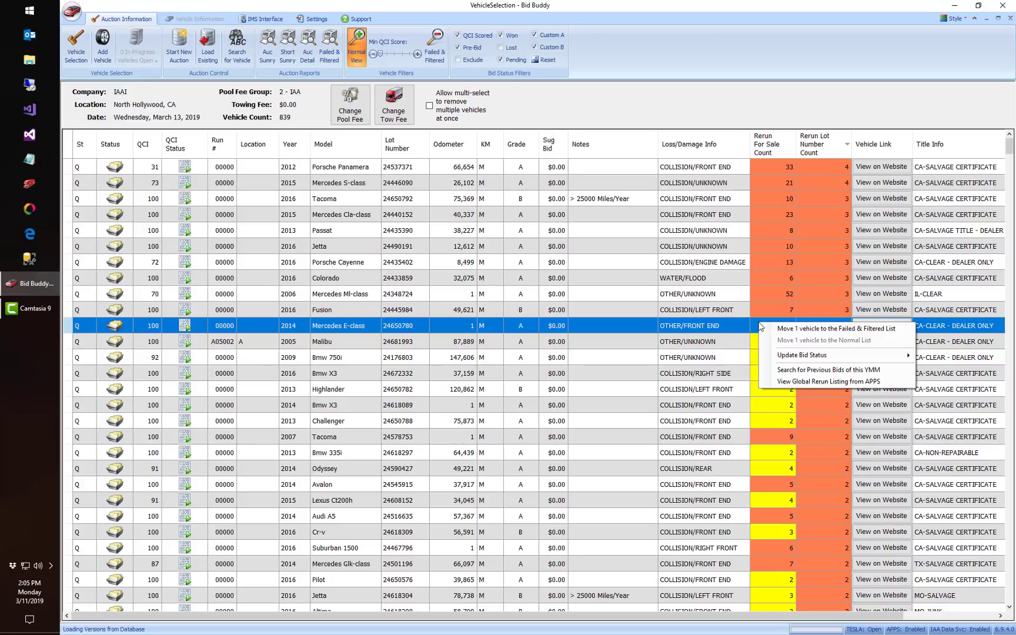
Show the E-class's APPS global rerun listing and inspect the TRA Nationwide, IAAI and Copart rows
{"action": "left_click", "coordinate": [778, 383]}
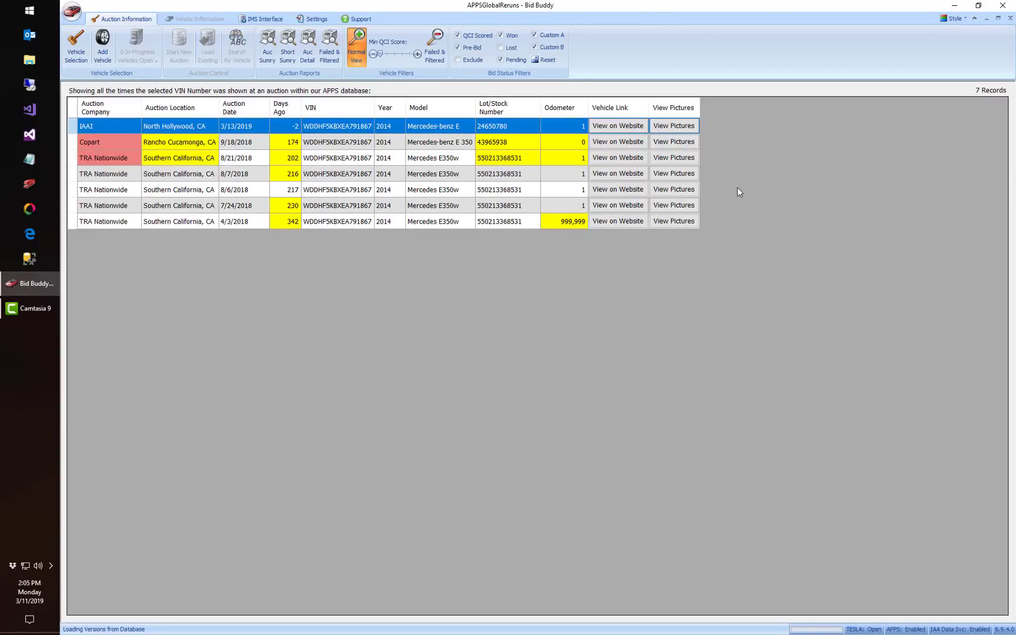
{"action": "left_click", "coordinate": [489, 187]}
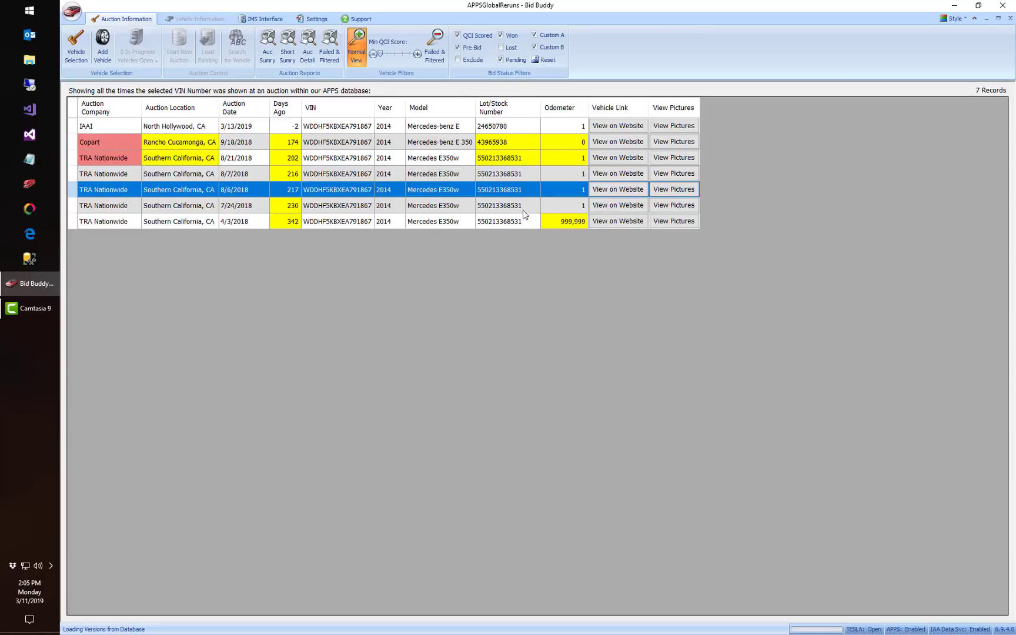
{"action": "left_click", "coordinate": [513, 126]}
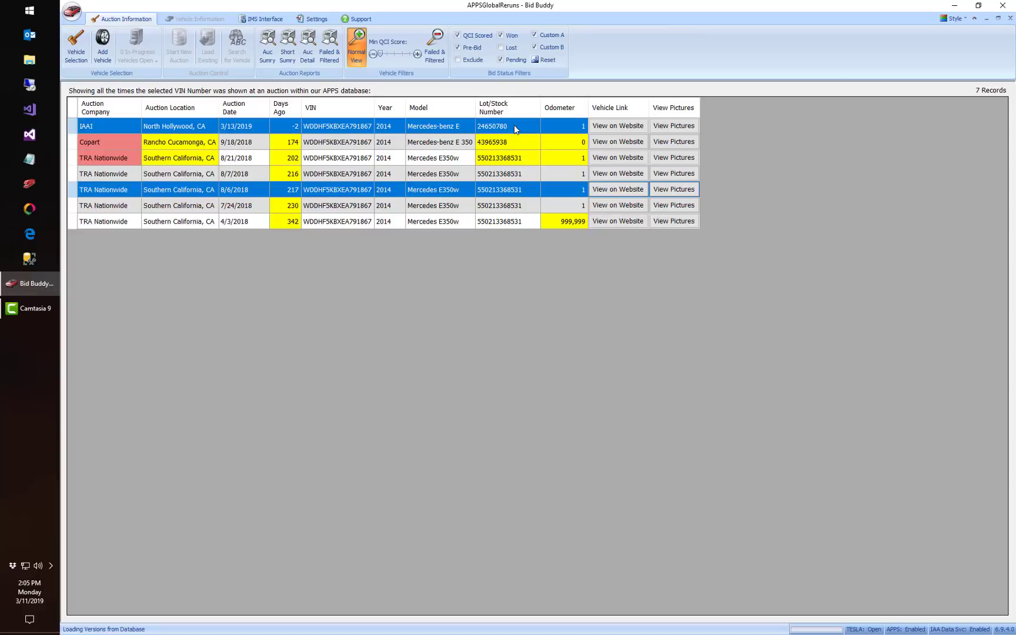
{"action": "left_click", "coordinate": [518, 146]}
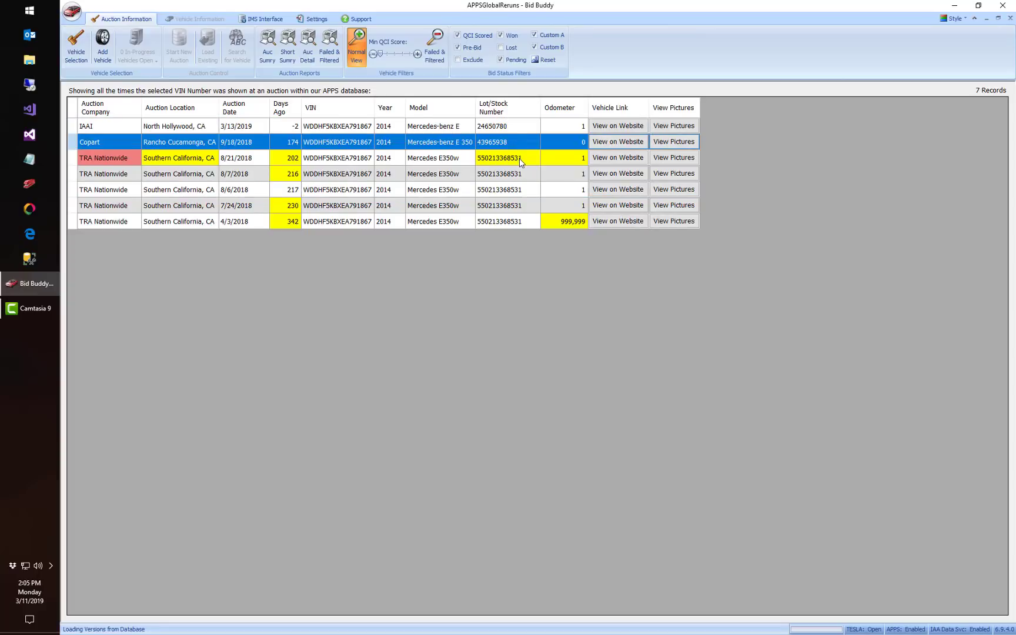
{"action": "left_click", "coordinate": [519, 158]}
{"action": "left_click", "coordinate": [521, 191]}
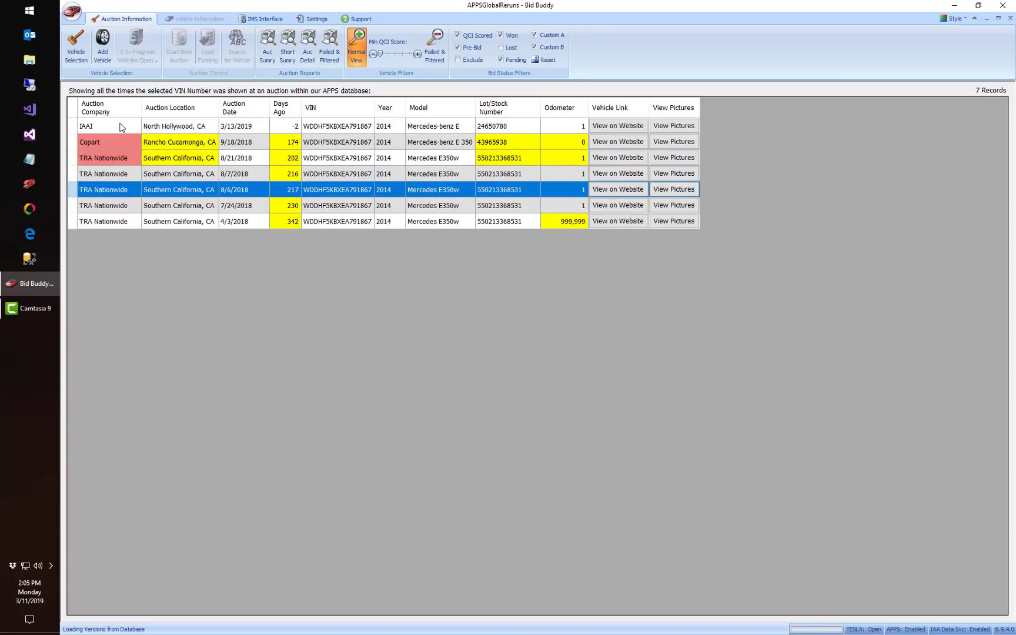
Step through the 7/24/2018 and 8/7/2018 listings, ending on Copart Rancho Cucamonga
{"action": "left_click", "coordinate": [108, 207]}
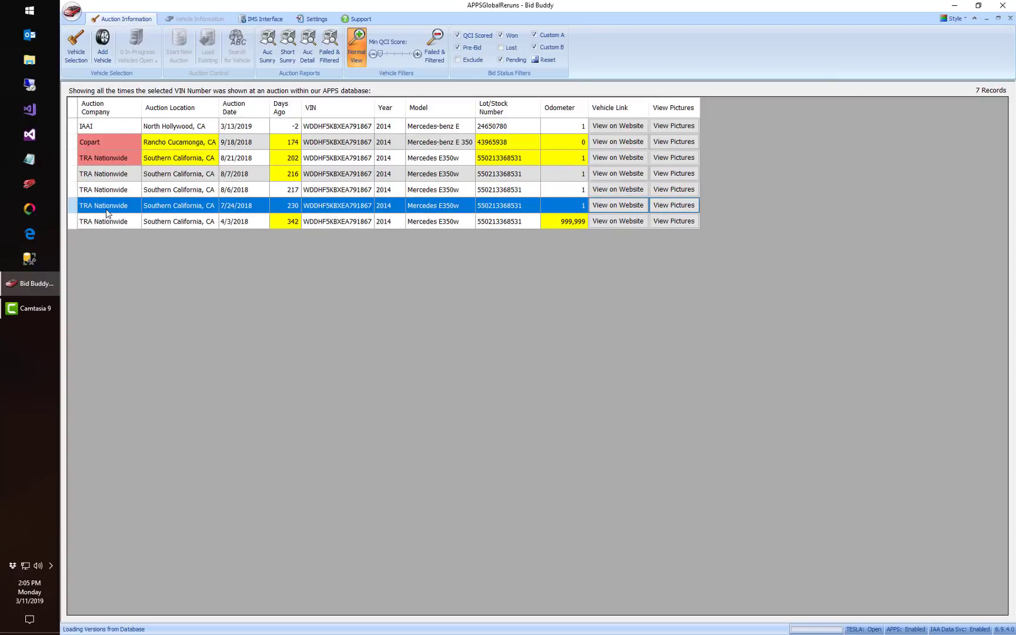
{"action": "left_click", "coordinate": [107, 143]}
{"action": "left_click", "coordinate": [106, 125]}
{"action": "left_click", "coordinate": [382, 178]}
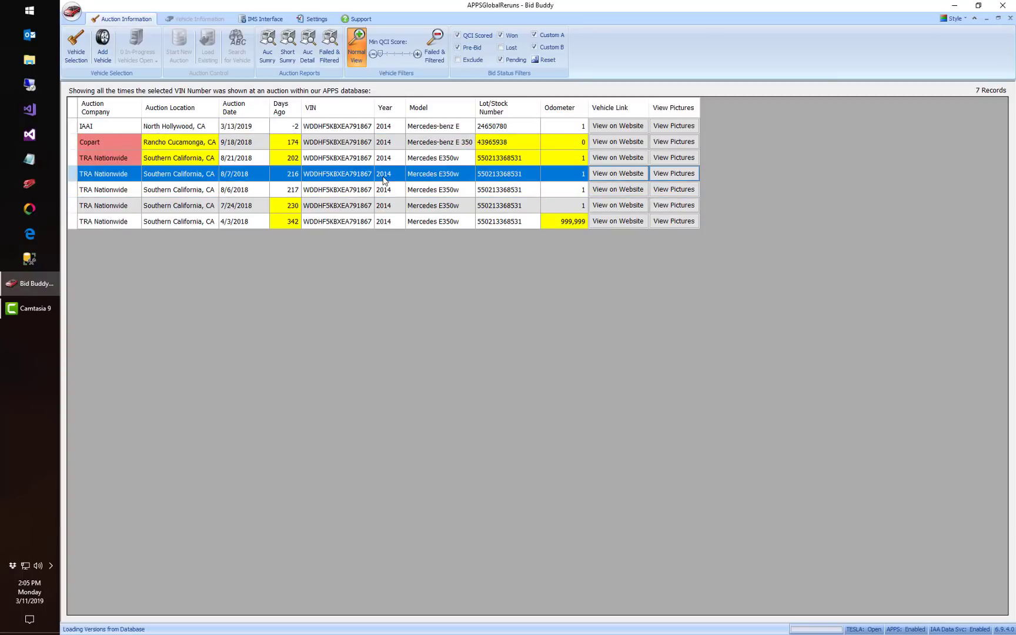
{"action": "left_click", "coordinate": [283, 129]}
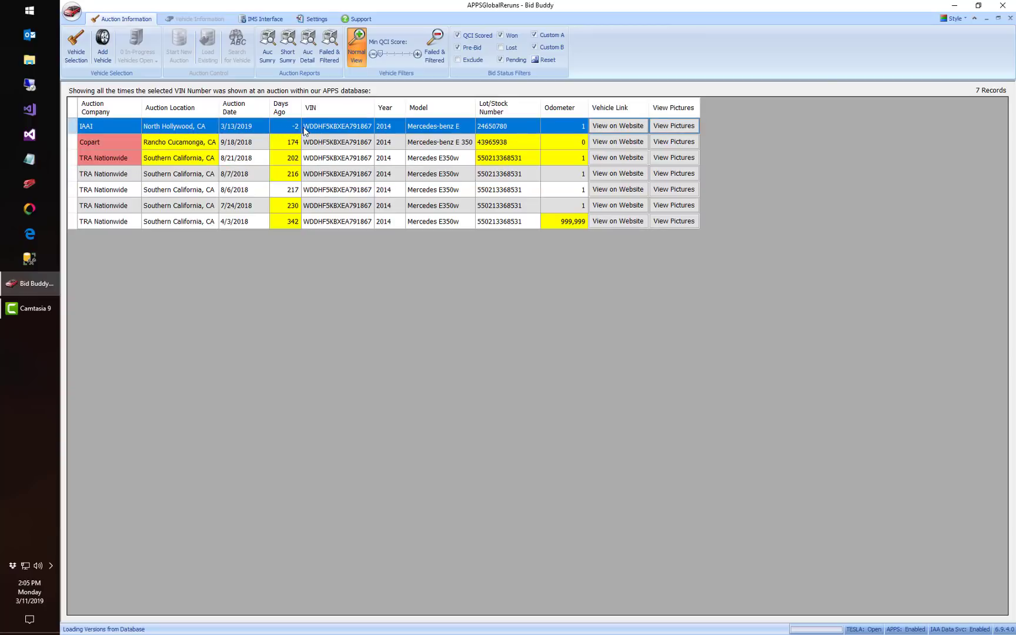
{"action": "left_click", "coordinate": [283, 144]}
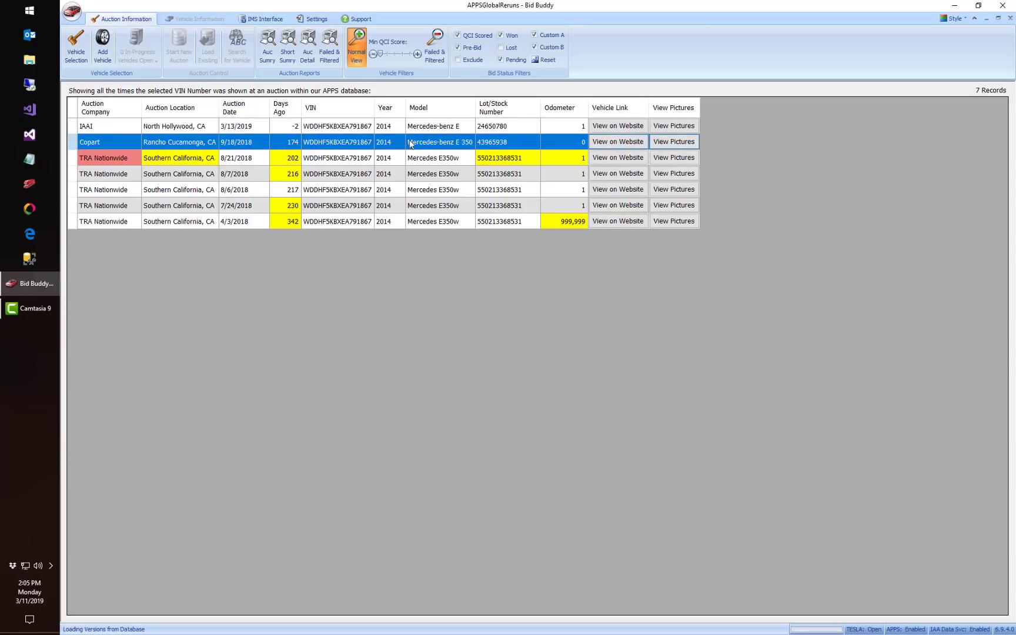
View and close photos for the Copart and IAAI listings, then close the E-class rerun history
{"action": "left_click", "coordinate": [674, 143]}
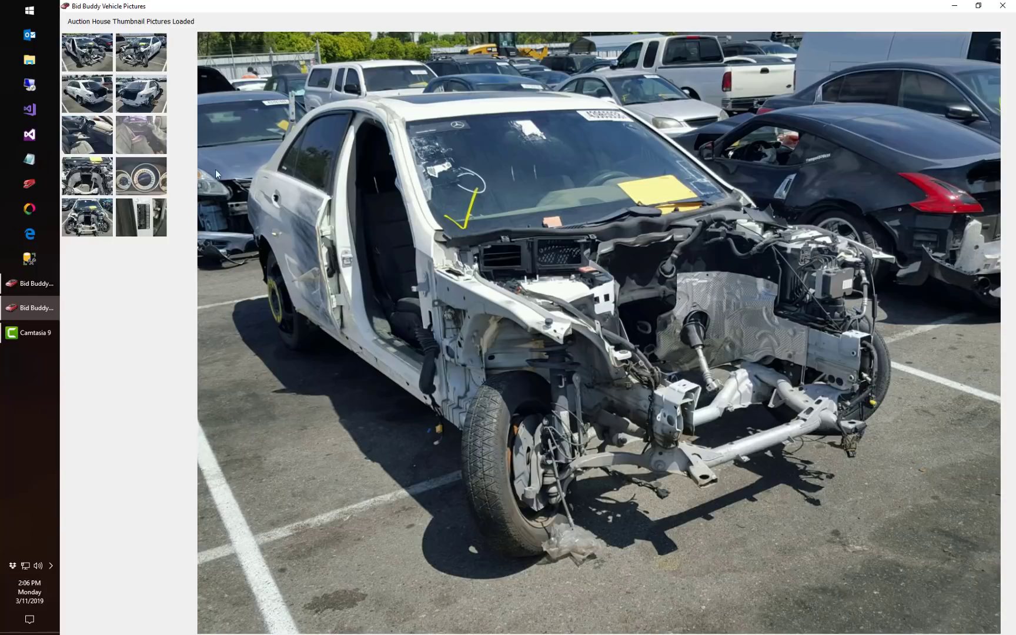
{"action": "left_click", "coordinate": [994, 5]}
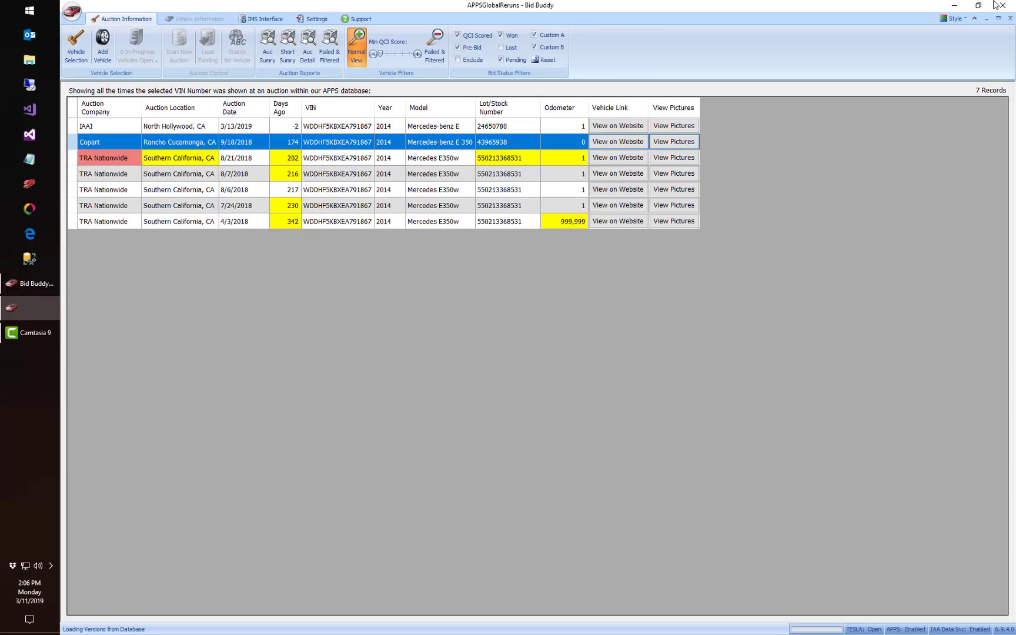
{"action": "left_click", "coordinate": [674, 126]}
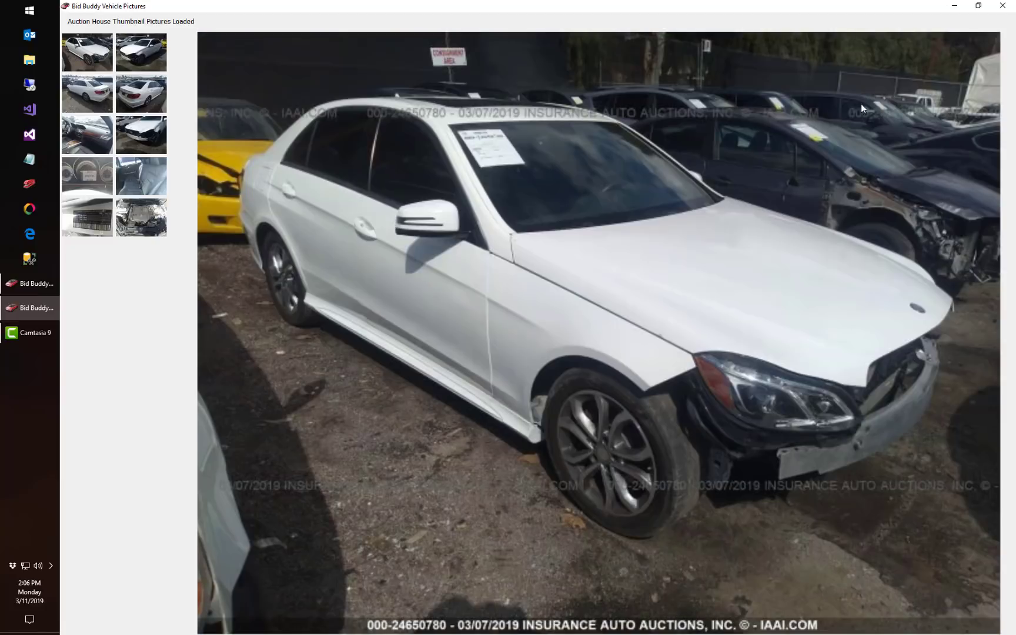
{"action": "left_click", "coordinate": [1002, 6]}
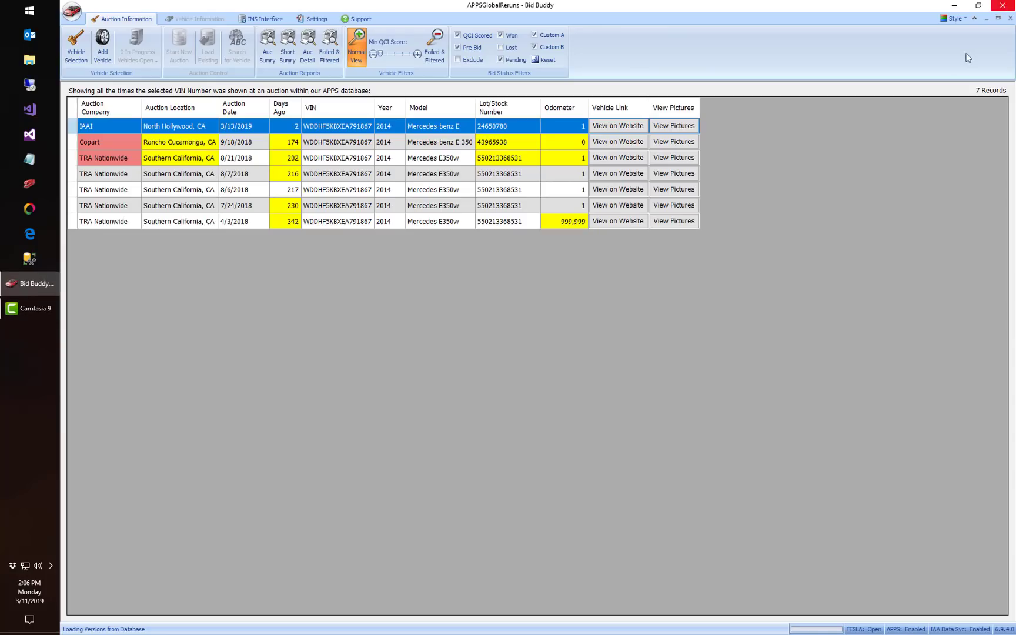
{"action": "left_click", "coordinate": [1011, 19]}
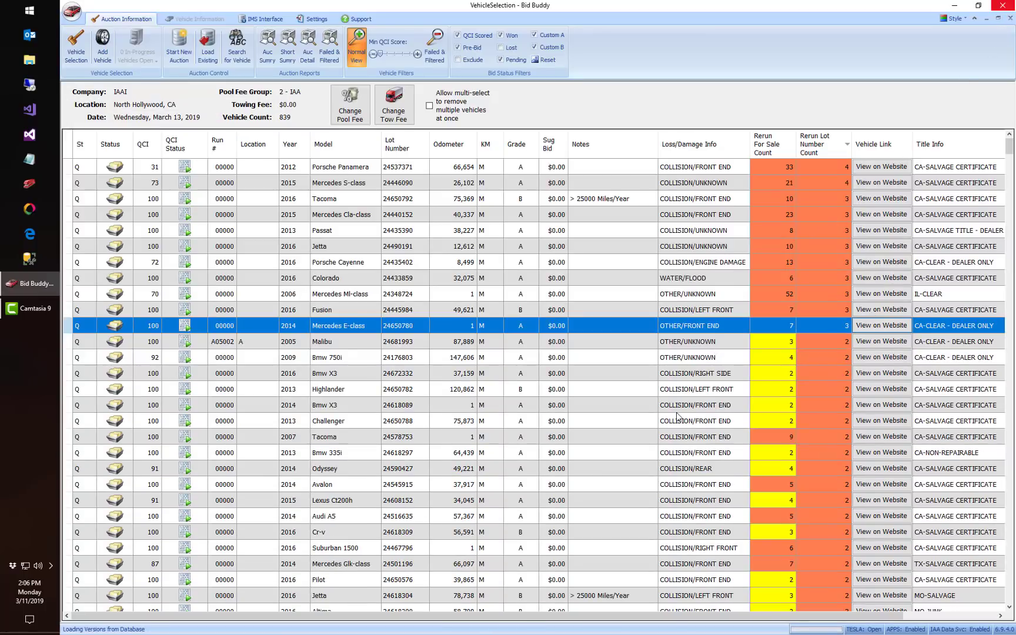
Sort by Rerun For Sale Count, highest first, and select the Porsche Cayenne row
{"action": "left_click", "coordinate": [775, 135]}
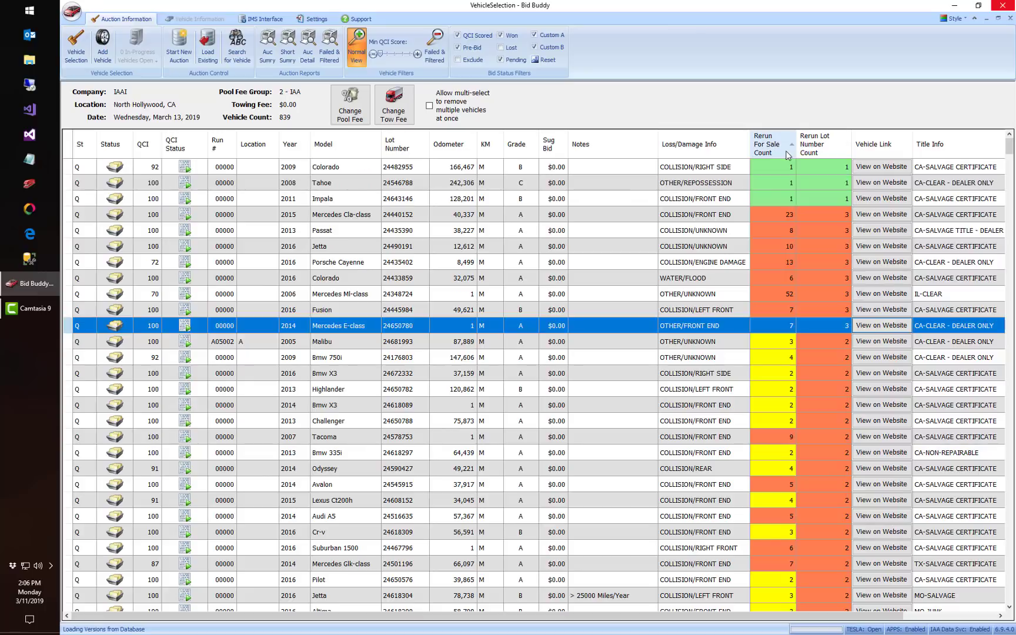
{"action": "left_click", "coordinate": [775, 142]}
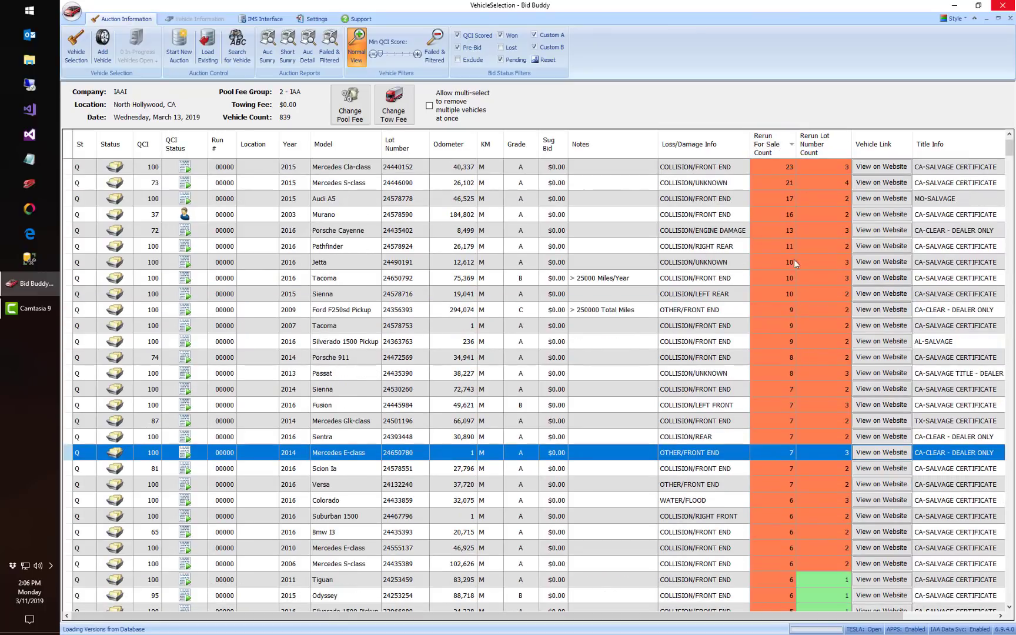
{"action": "left_click", "coordinate": [775, 229]}
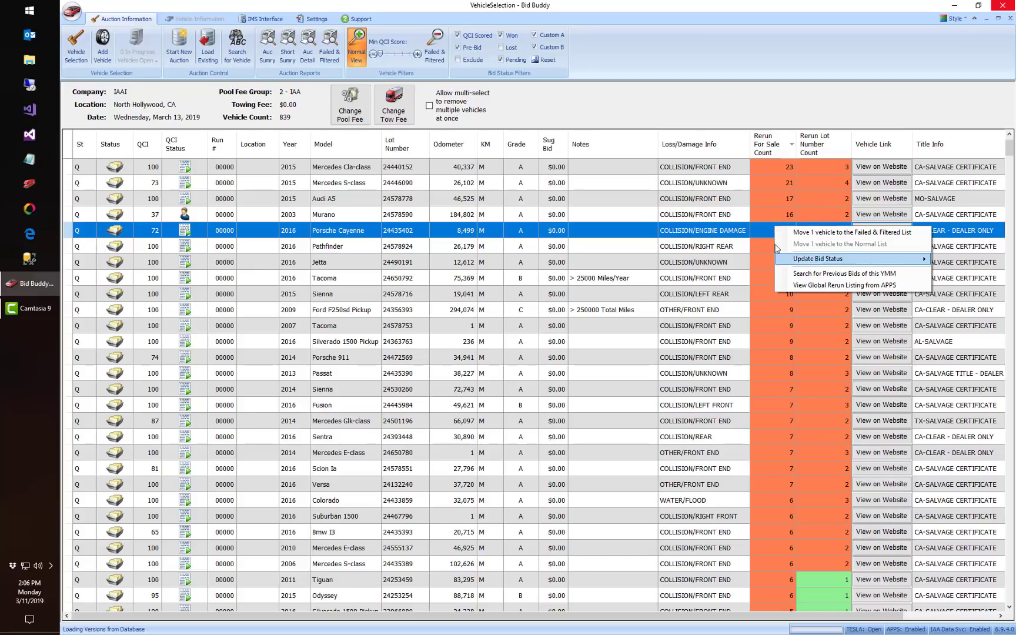
{"action": "left_click", "coordinate": [756, 231]}
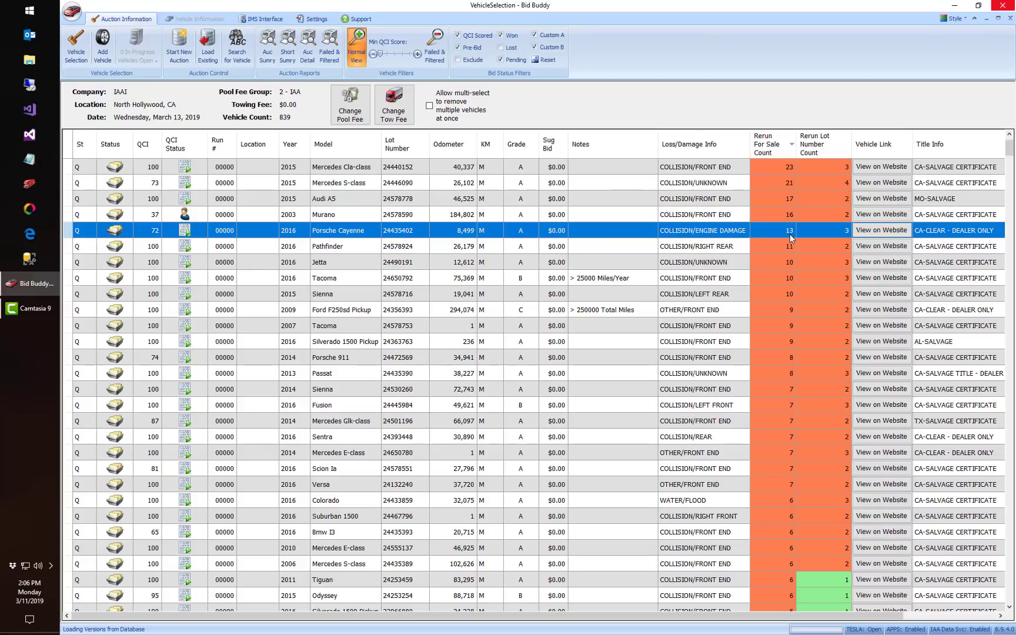
Show the Cayenne's APPS global rerun listing and review its 11/28/2018, 2/27/2019, 9/5/2018 and 8/22/2018 rows
{"action": "right_click", "coordinate": [784, 232]}
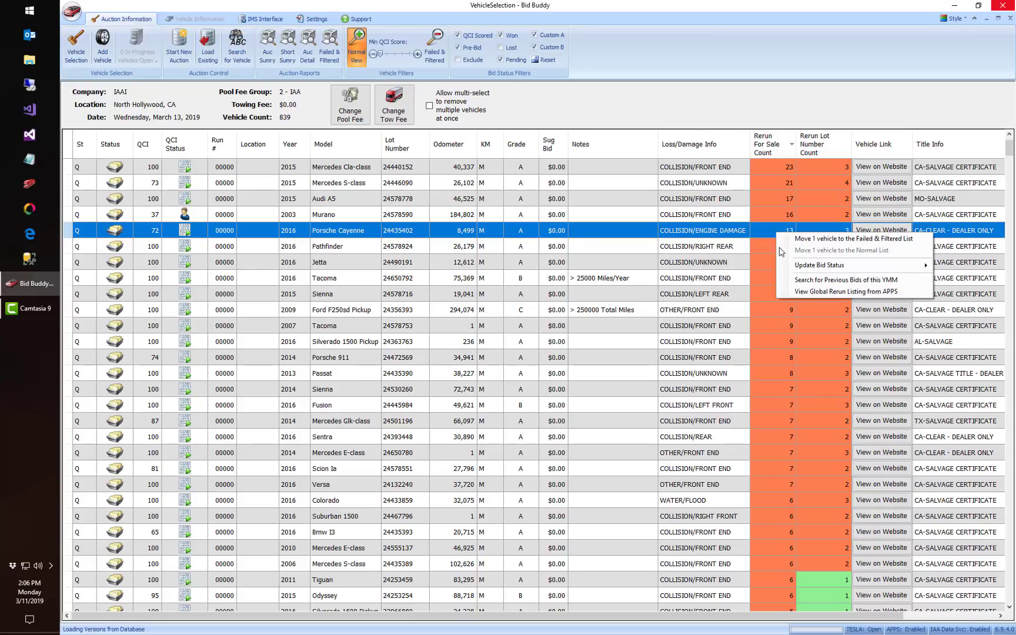
{"action": "left_click", "coordinate": [798, 292]}
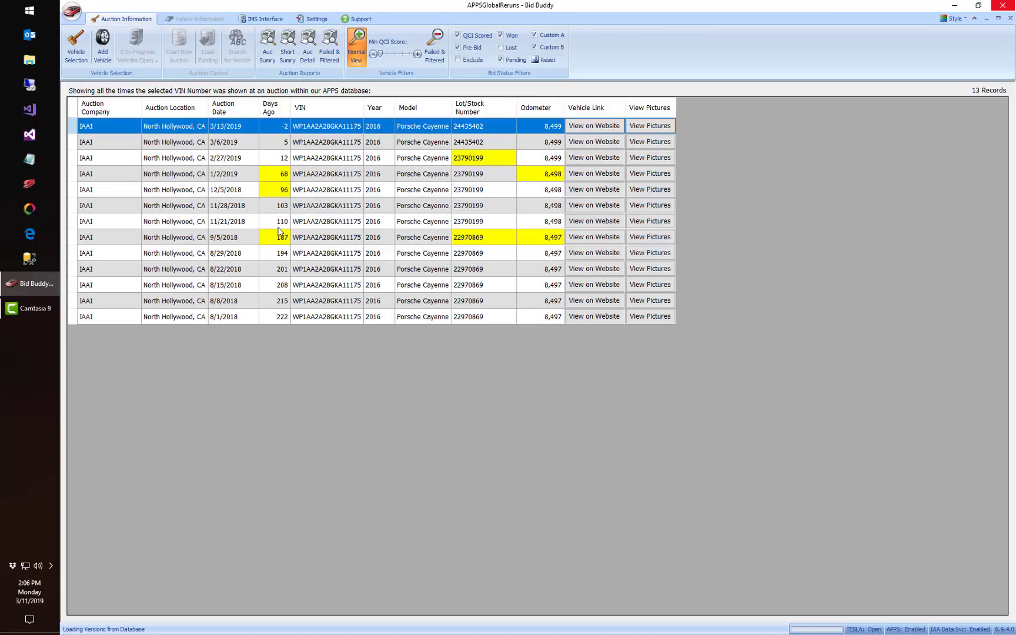
{"action": "left_click", "coordinate": [282, 225]}
{"action": "left_click", "coordinate": [280, 207]}
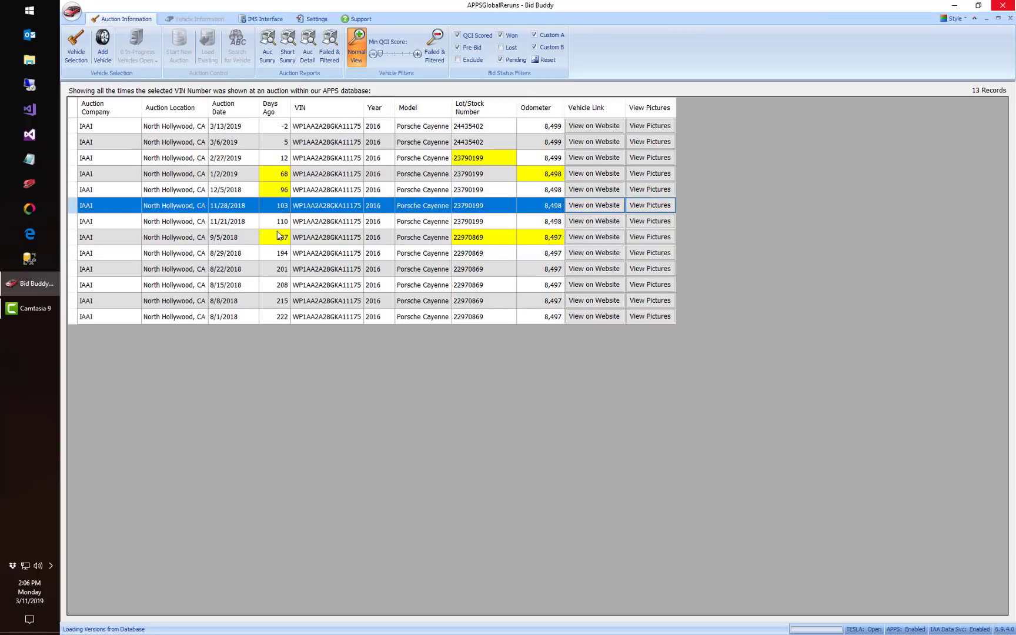
{"action": "left_click", "coordinate": [493, 156]}
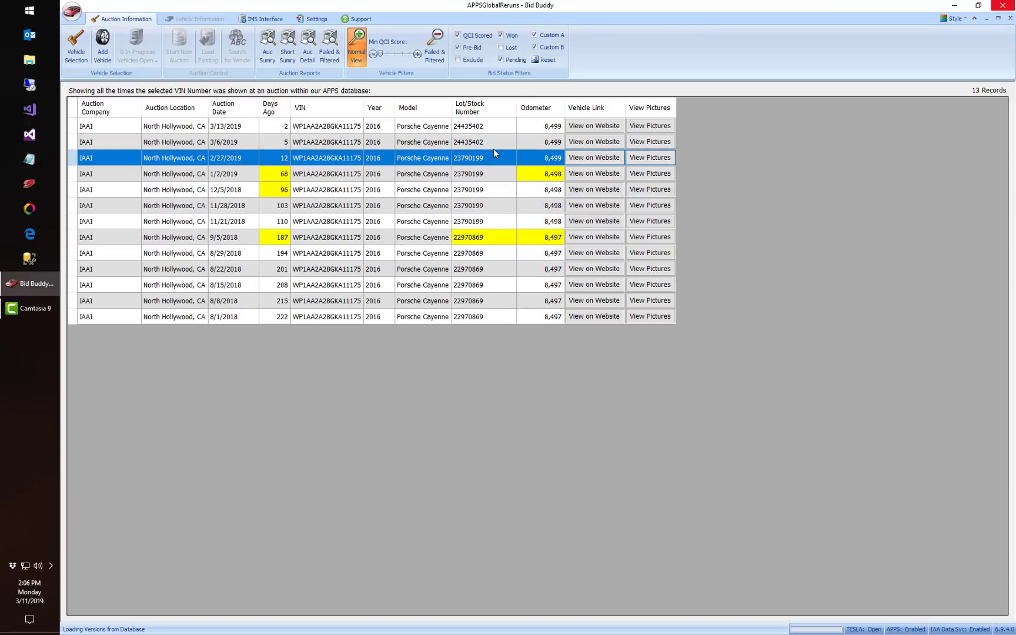
{"action": "left_click", "coordinate": [494, 238]}
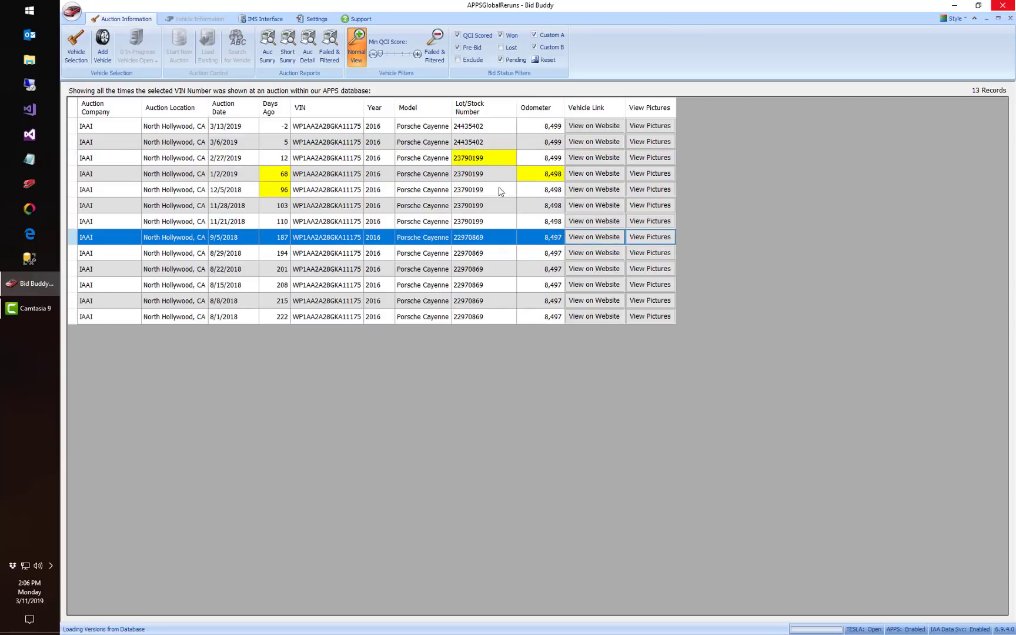
{"action": "left_click", "coordinate": [484, 273]}
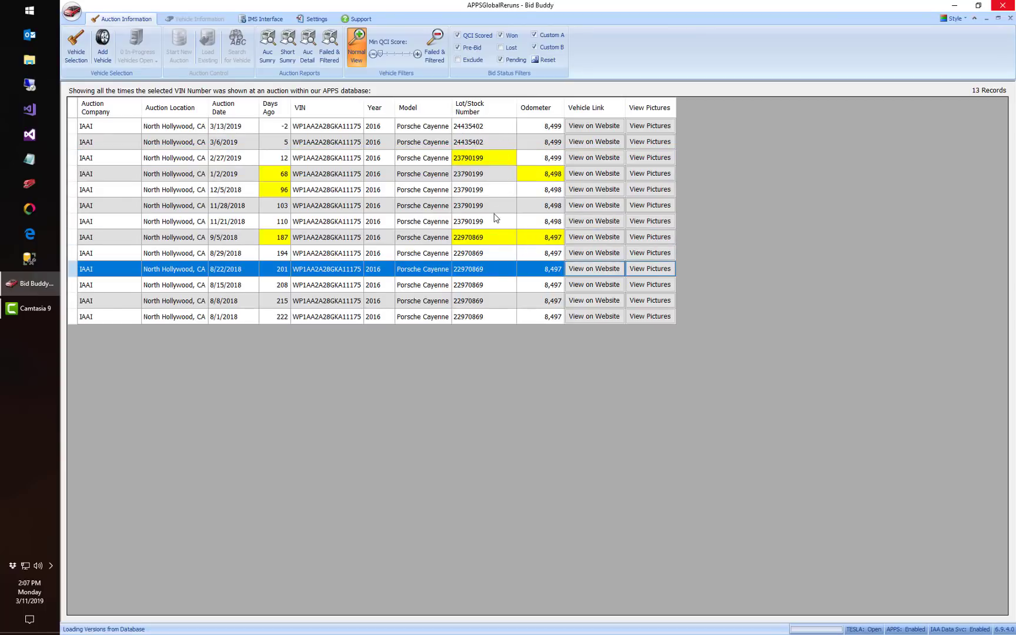
{"action": "left_click", "coordinate": [652, 130]}
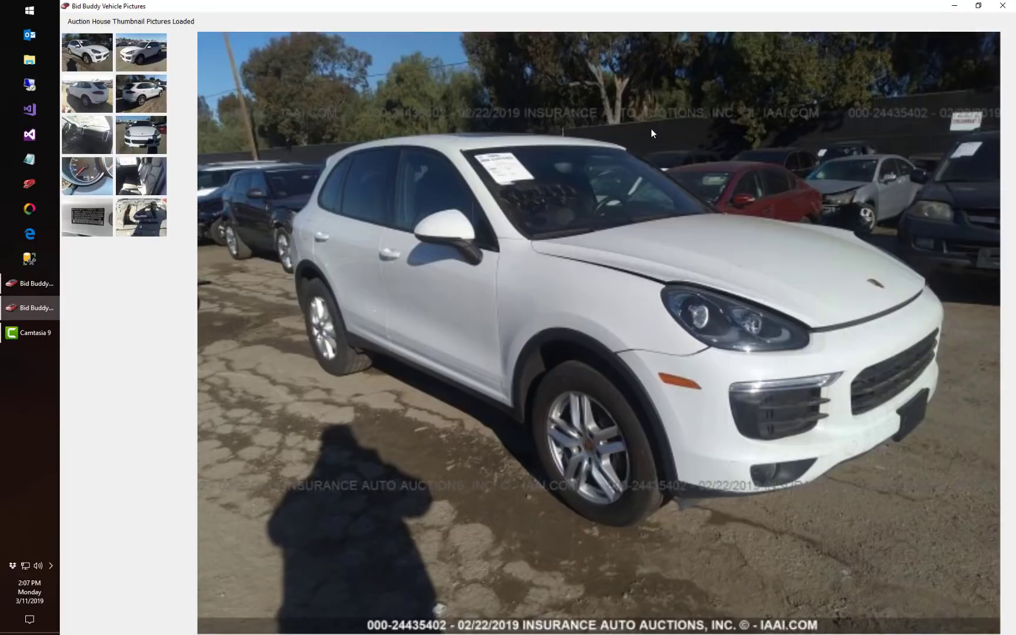
{"action": "left_click", "coordinate": [138, 63]}
{"action": "left_click", "coordinate": [111, 61]}
{"action": "left_click", "coordinate": [100, 99]}
{"action": "left_click", "coordinate": [144, 103]}
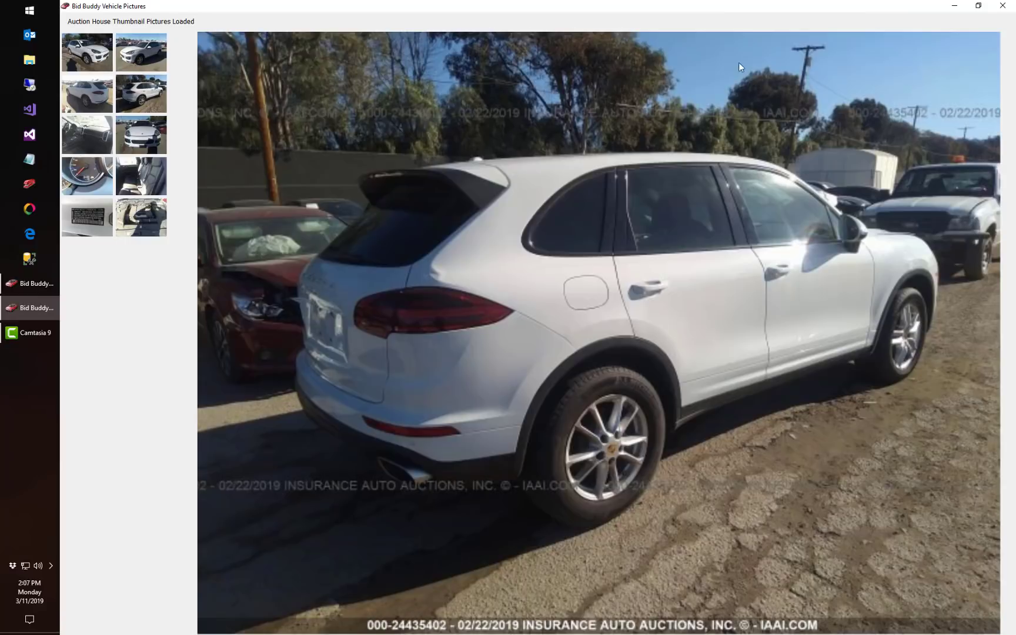
{"action": "left_click", "coordinate": [1003, 5]}
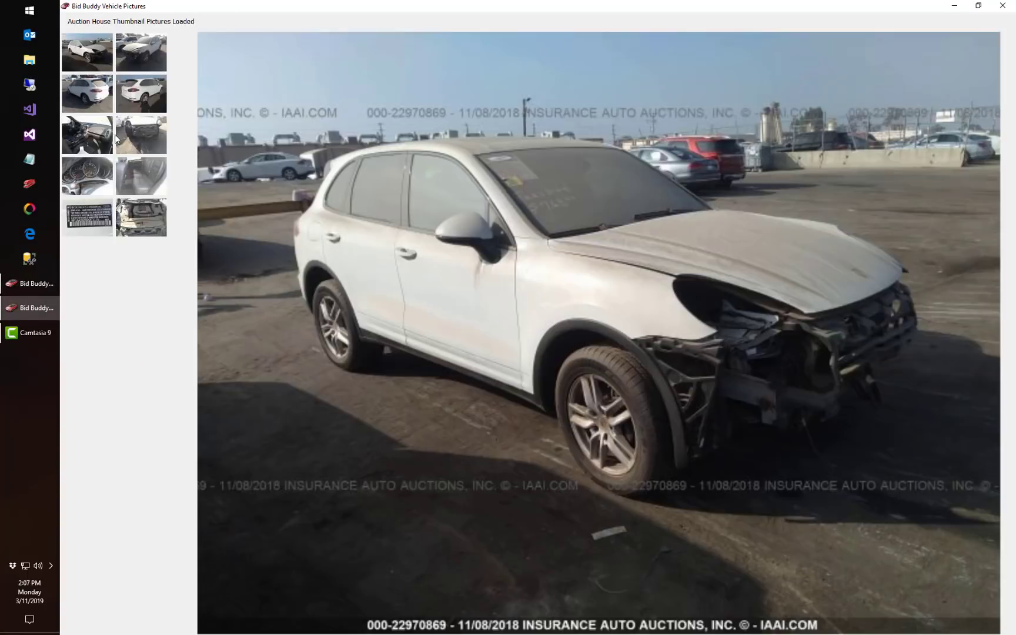
{"action": "left_click", "coordinate": [126, 59]}
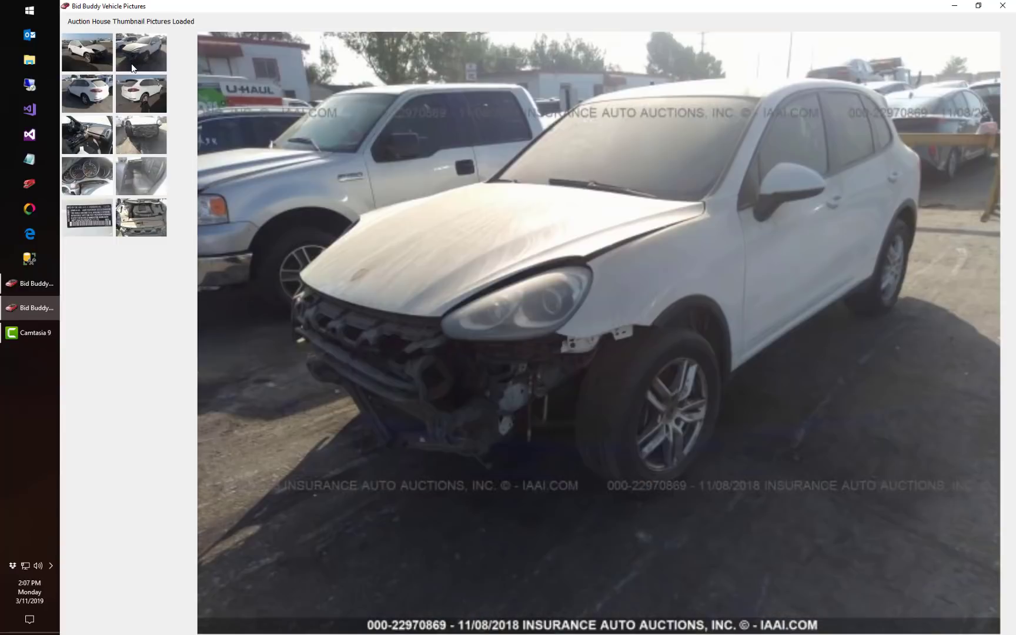
{"action": "left_click", "coordinate": [77, 93]}
{"action": "left_click", "coordinate": [128, 100]}
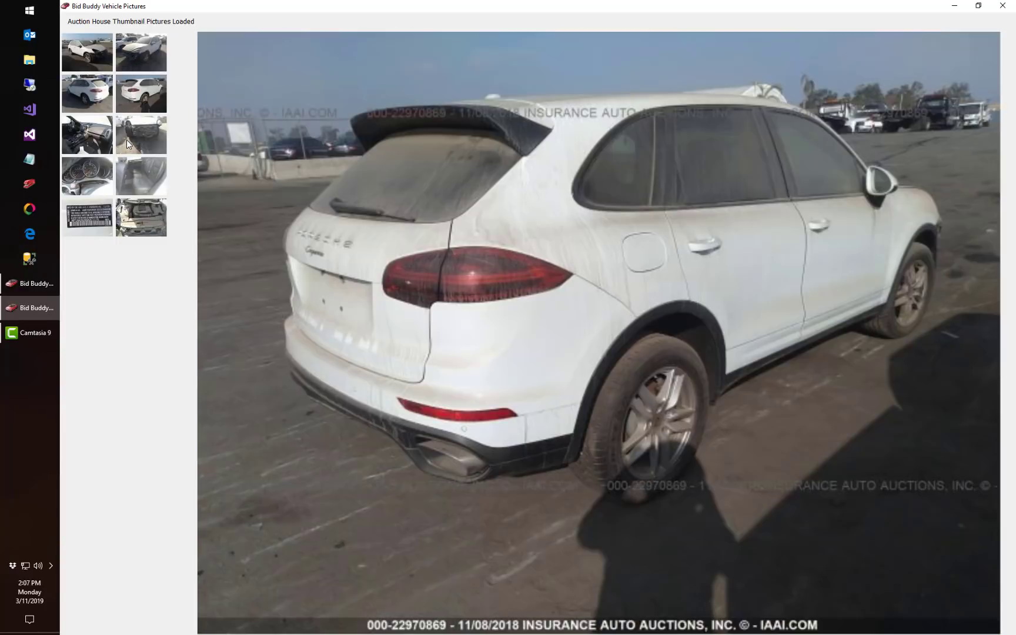
{"action": "left_click", "coordinate": [127, 140]}
{"action": "left_click", "coordinate": [95, 140]}
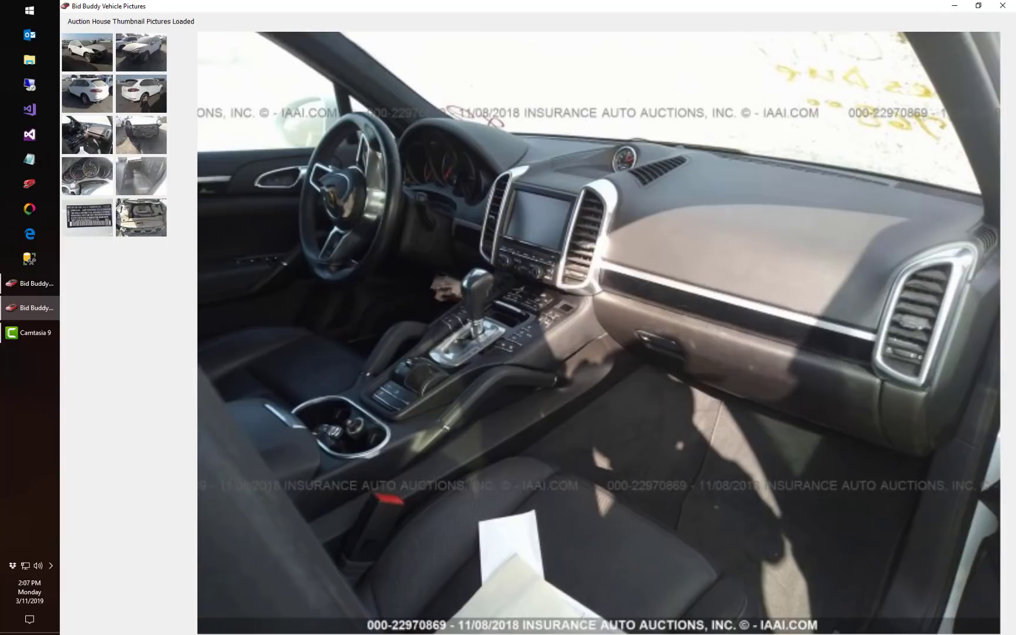
{"action": "left_click", "coordinate": [1003, 6]}
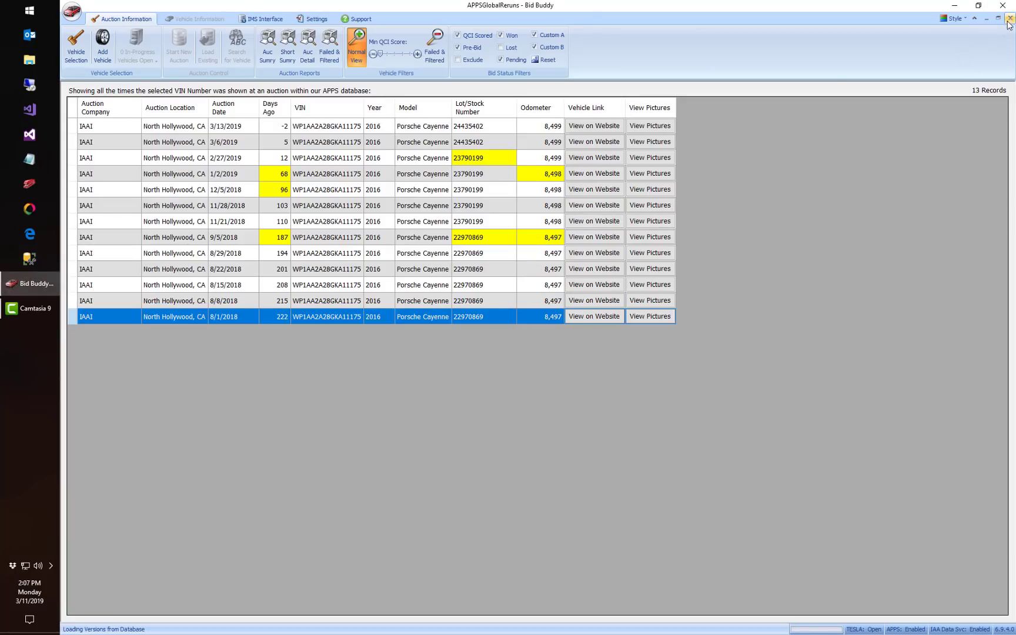
Close the reruns view and open the Porsche Cayenne's record on its Vehicle Details page
{"action": "left_click", "coordinate": [1011, 21]}
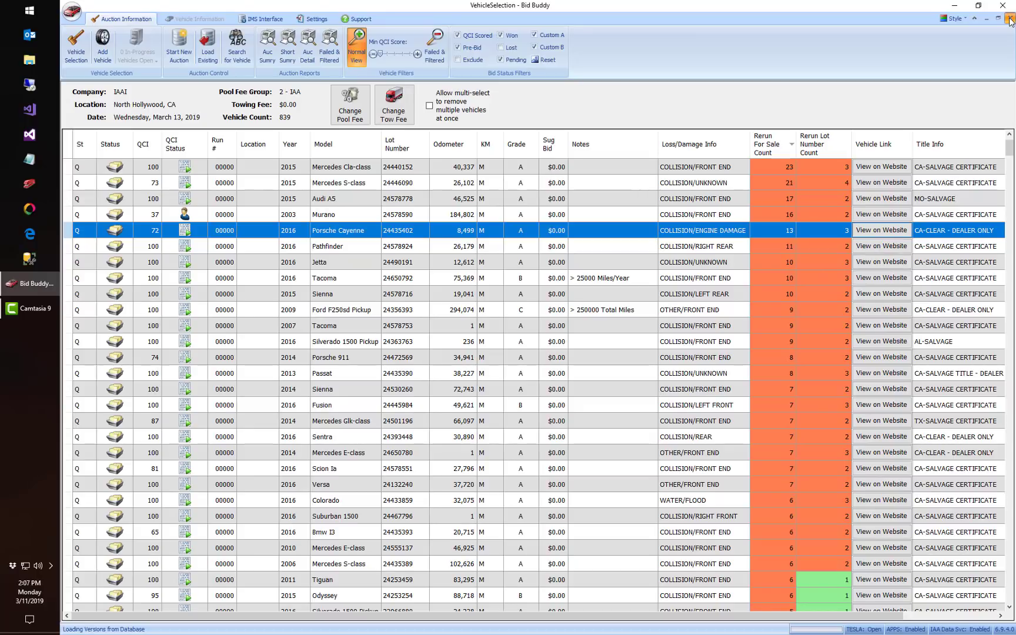
{"action": "double_click", "coordinate": [353, 232]}
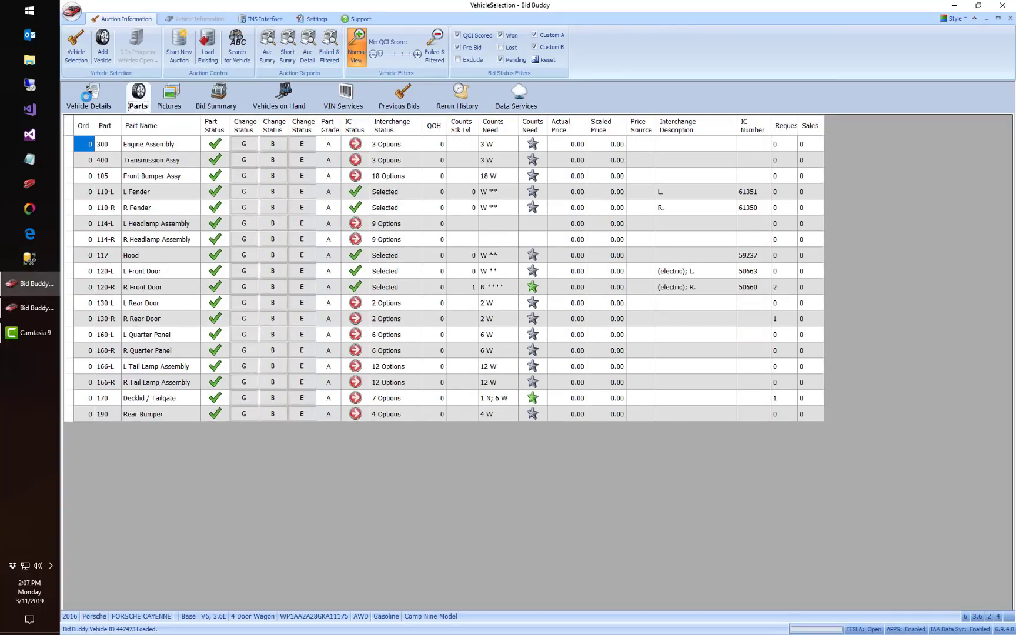
{"action": "left_click", "coordinate": [87, 99]}
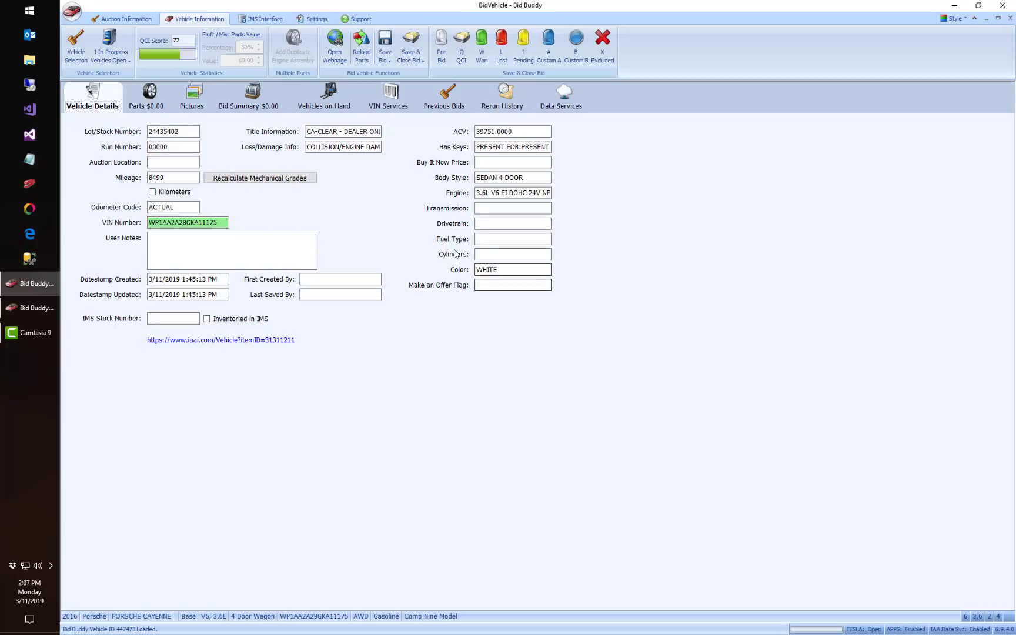
Browse the Cayenne's parts and photos, move Interchange Status after Counts Stk Lvl, and show Settings
{"action": "left_click", "coordinate": [151, 95]}
{"action": "left_click", "coordinate": [194, 94]}
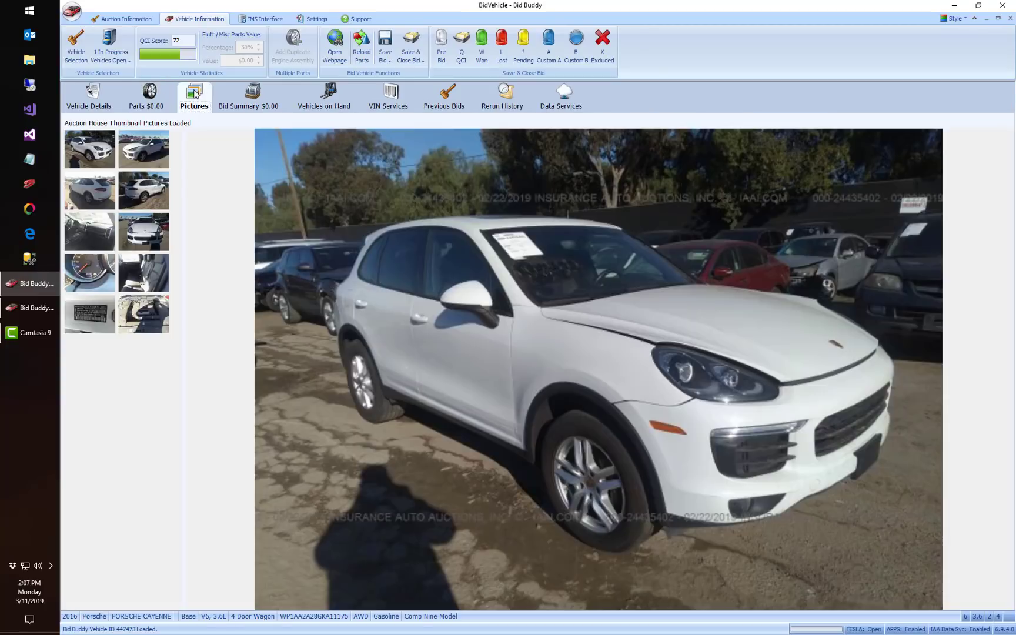
{"action": "left_click", "coordinate": [156, 99]}
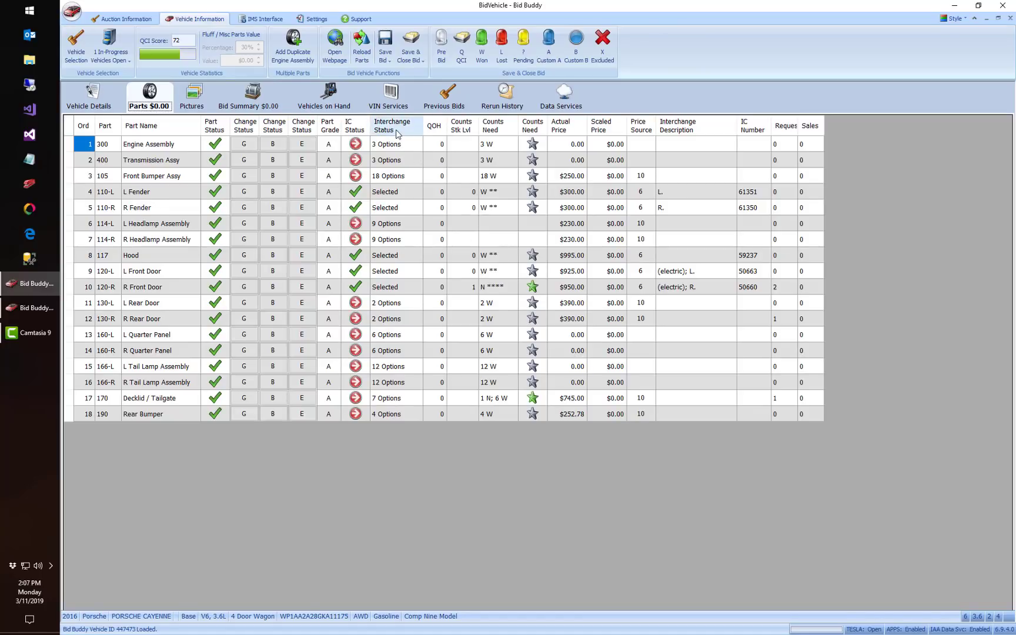
{"action": "left_click_drag", "start_coordinate": [452, 132], "coordinate": [411, 129]}
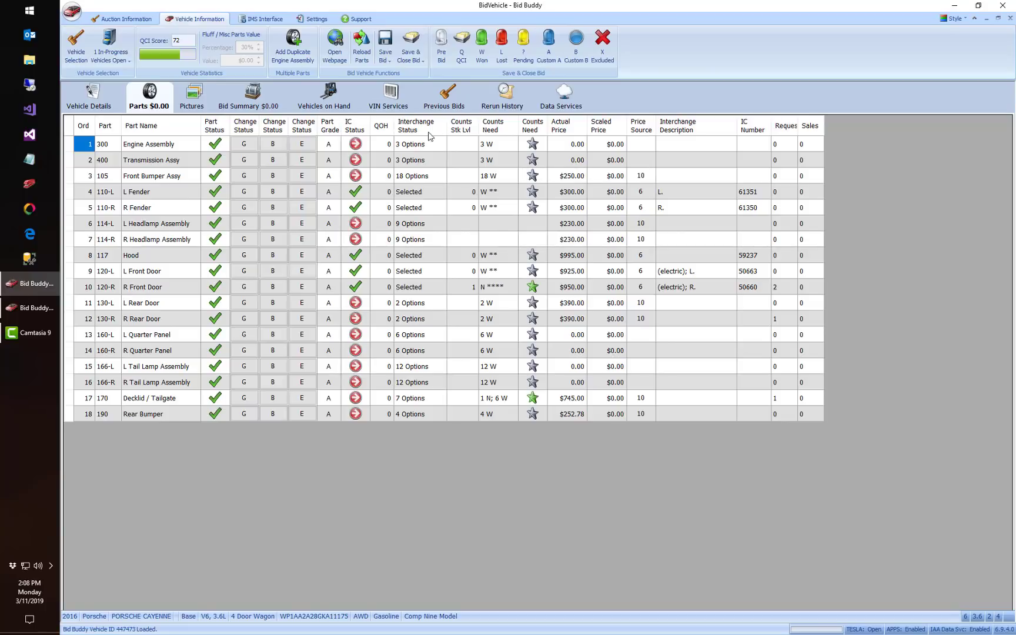
{"action": "left_click", "coordinate": [314, 19]}
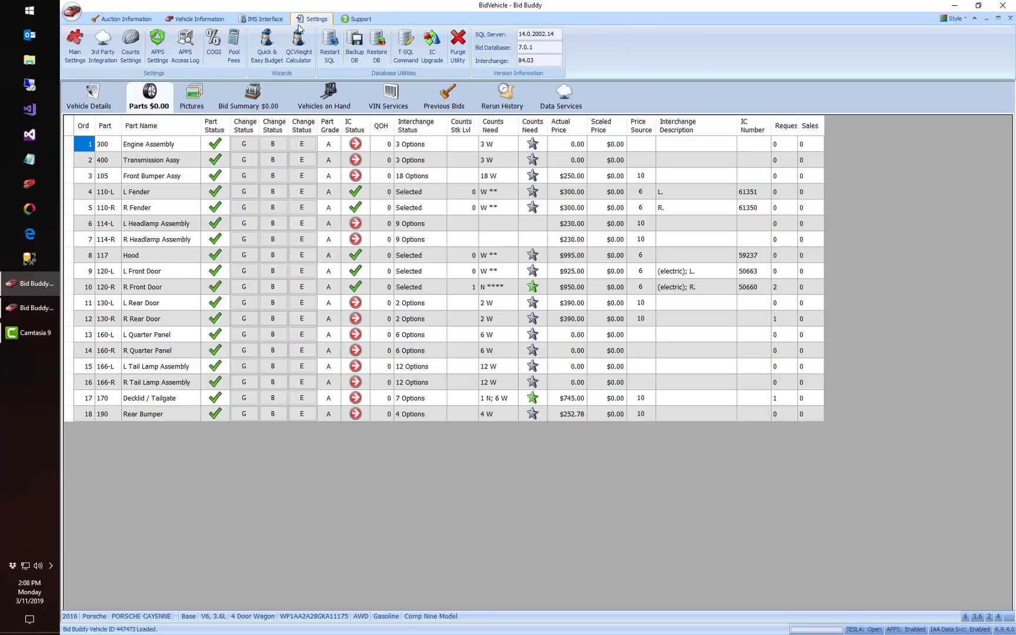
{"action": "left_click", "coordinate": [101, 58]}
{"action": "left_click", "coordinate": [137, 98]}
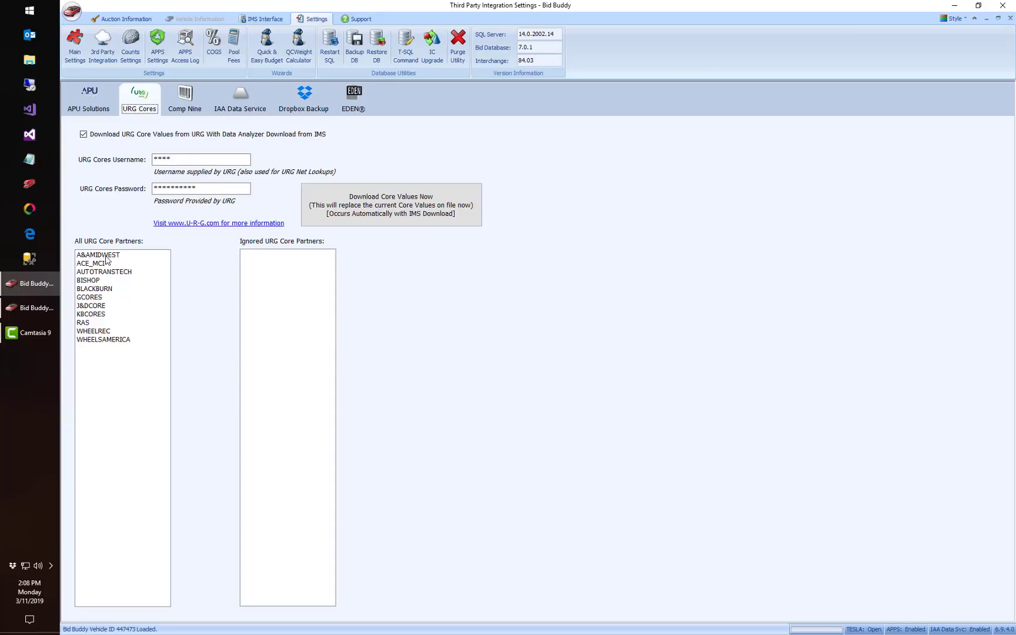
{"action": "right_click", "coordinate": [126, 343]}
{"action": "left_click", "coordinate": [127, 340]}
{"action": "right_click", "coordinate": [135, 340]}
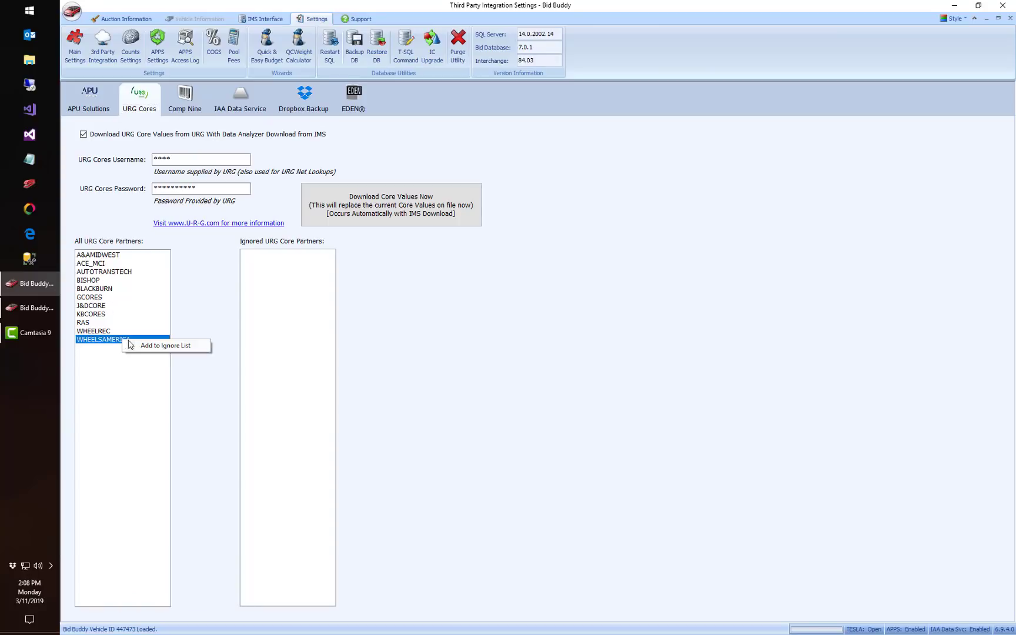
{"action": "left_click", "coordinate": [133, 348]}
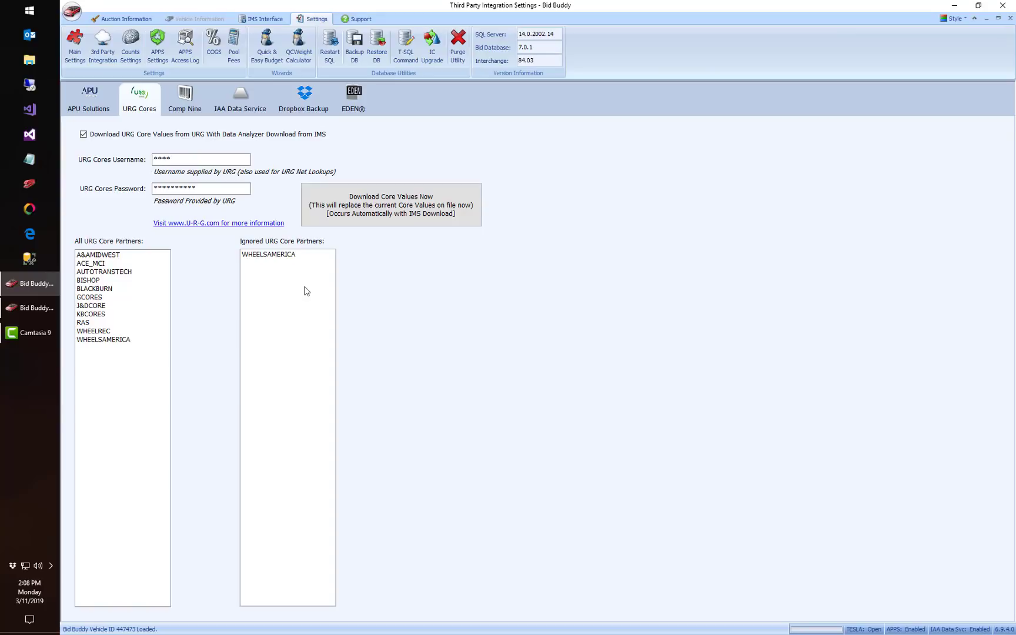
{"action": "left_click", "coordinate": [277, 256]}
{"action": "right_click", "coordinate": [273, 258]}
{"action": "left_click", "coordinate": [290, 266]}
Close the integration settings and the Porsche Cayenne without saving its bid
{"action": "left_click", "coordinate": [1011, 17]}
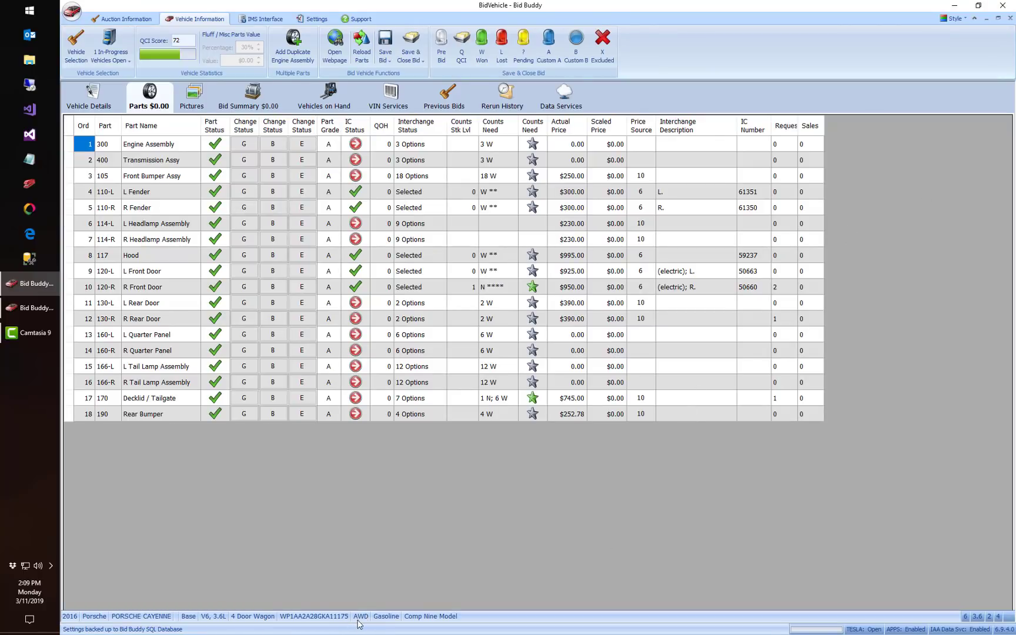
{"action": "left_click", "coordinate": [1009, 20]}
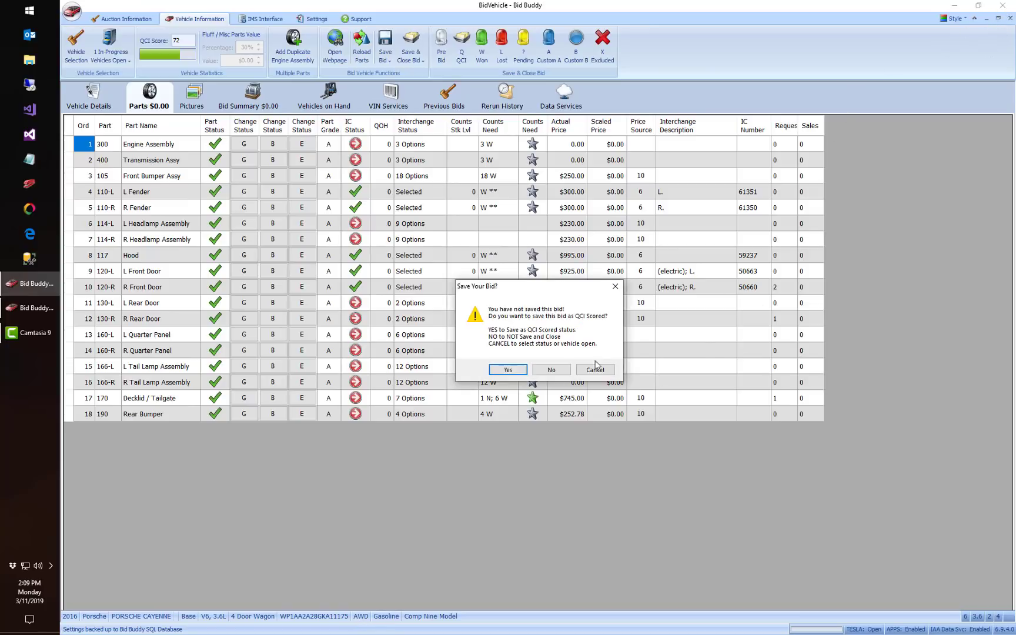
{"action": "left_click", "coordinate": [552, 370]}
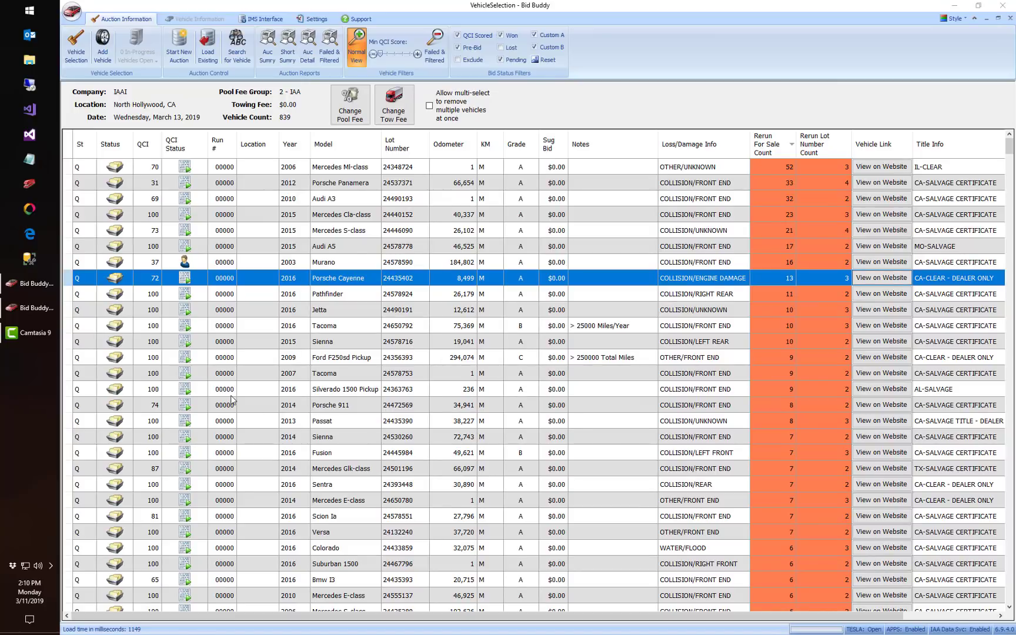
Search all APPS listings by body style for 2015 CHEVY/GMC TRUCK YUKON
{"action": "left_click", "coordinate": [234, 47]}
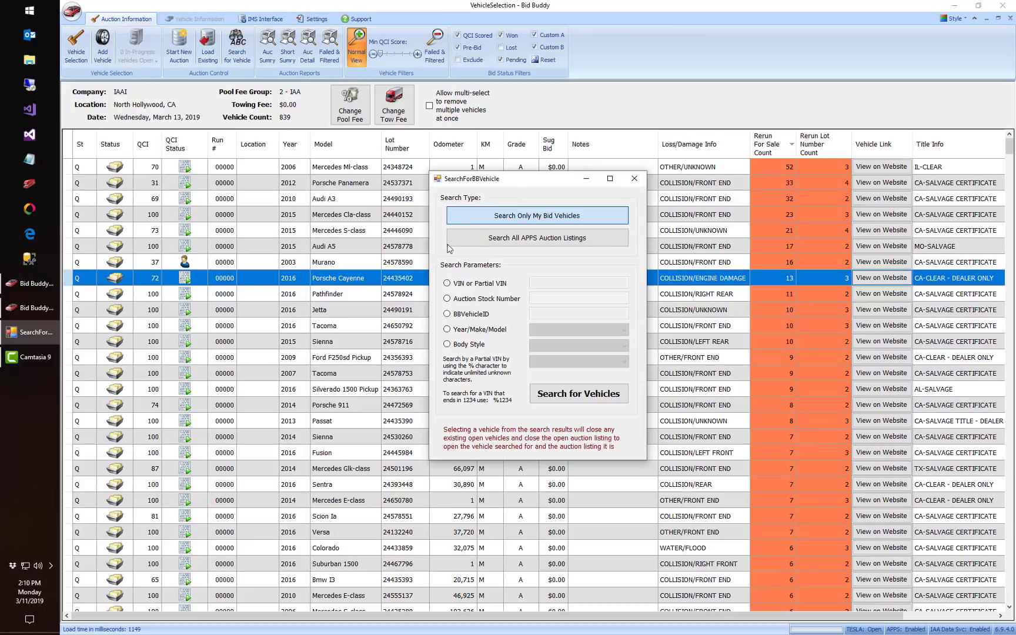
{"action": "left_click", "coordinate": [528, 237]}
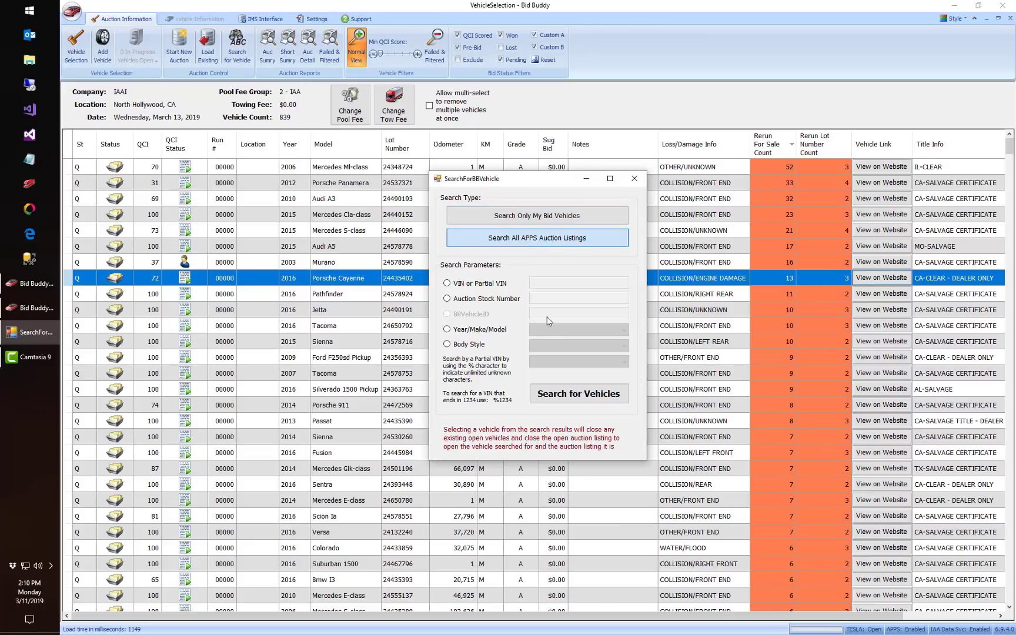
{"action": "left_click", "coordinate": [462, 348]}
{"action": "left_click", "coordinate": [560, 330]}
{"action": "left_click", "coordinate": [559, 356]}
{"action": "left_click", "coordinate": [559, 347]}
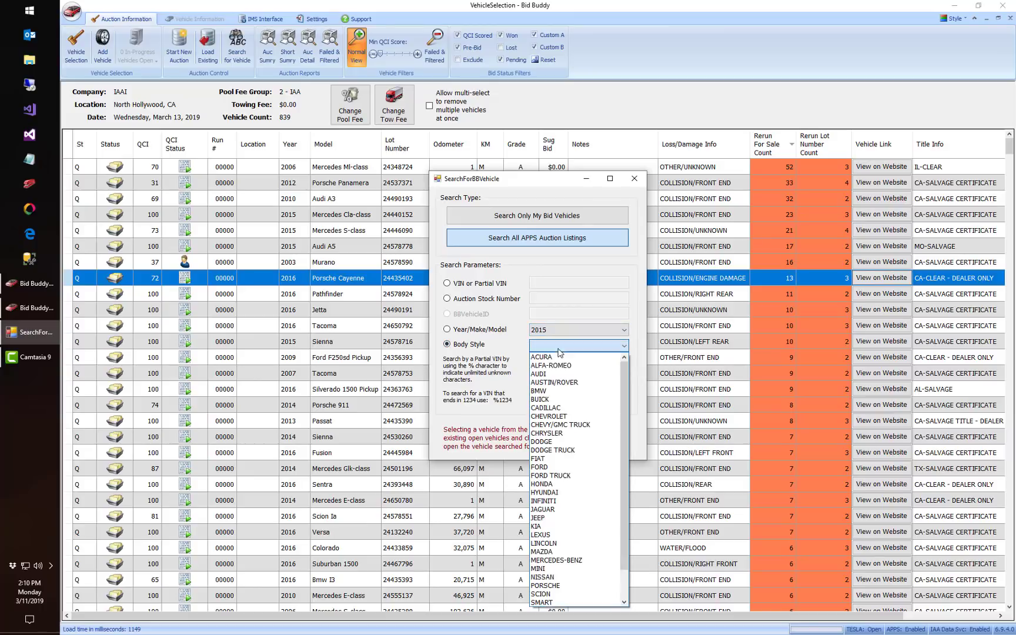
{"action": "left_click", "coordinate": [565, 418]}
{"action": "left_click", "coordinate": [560, 363]}
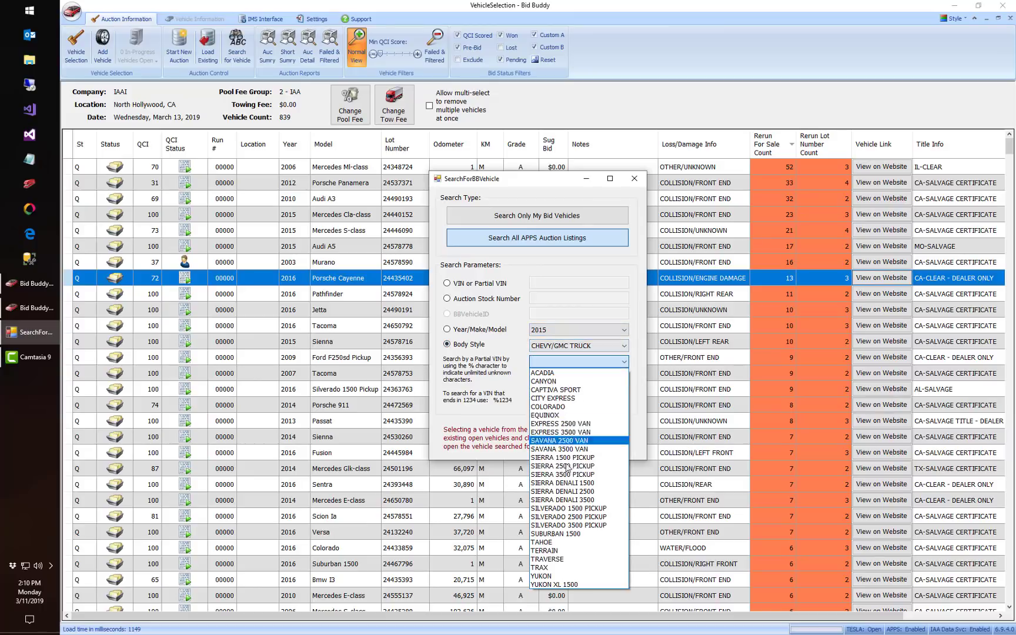
{"action": "left_click", "coordinate": [563, 575]}
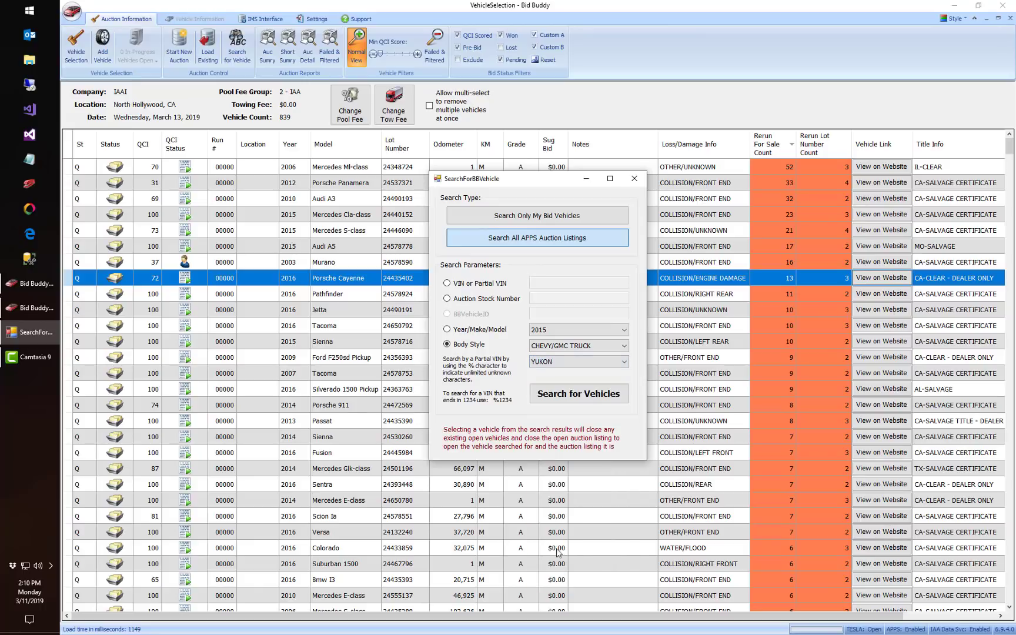
{"action": "left_click", "coordinate": [539, 394]}
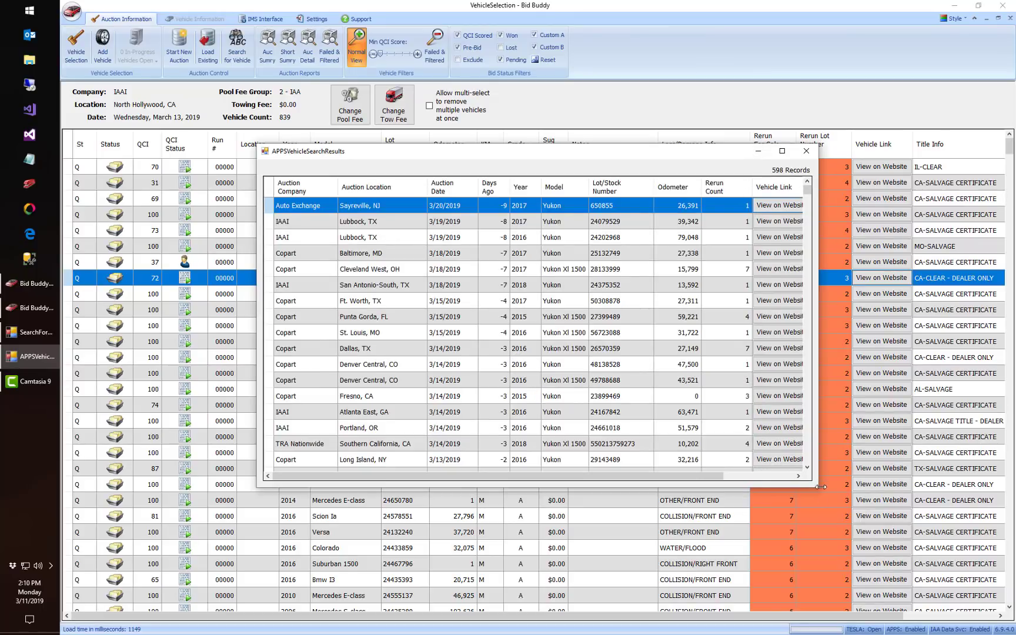
Widen the Yukon results to reveal VINs, scroll through the rows, then close them
{"action": "left_click_drag", "start_coordinate": [816, 487], "coordinate": [988, 634]}
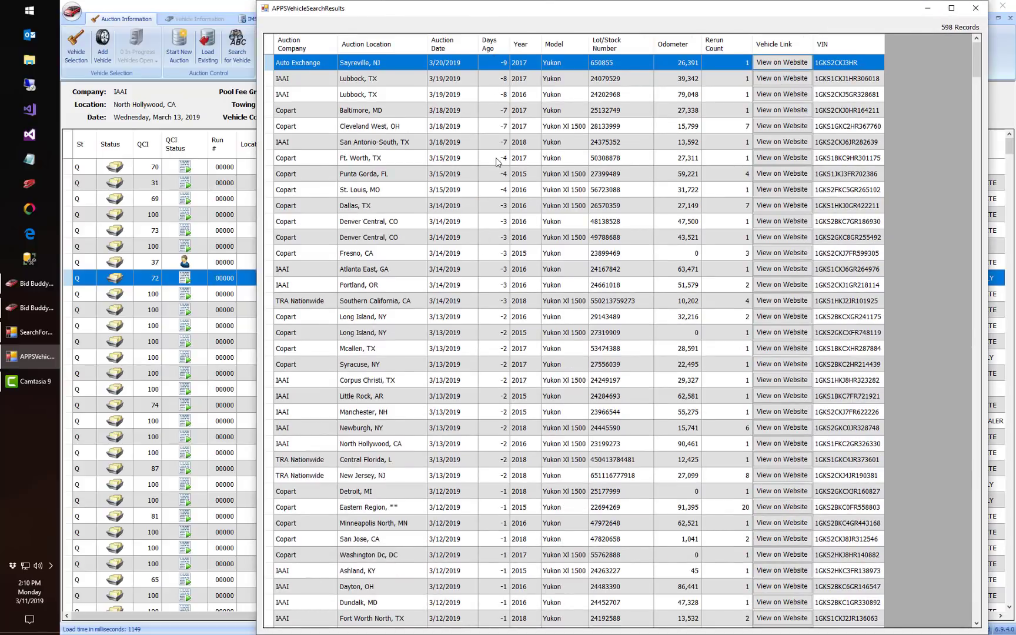
{"action": "scroll", "coordinate": [501, 274], "scroll_direction": "down", "scroll_amount": 4}
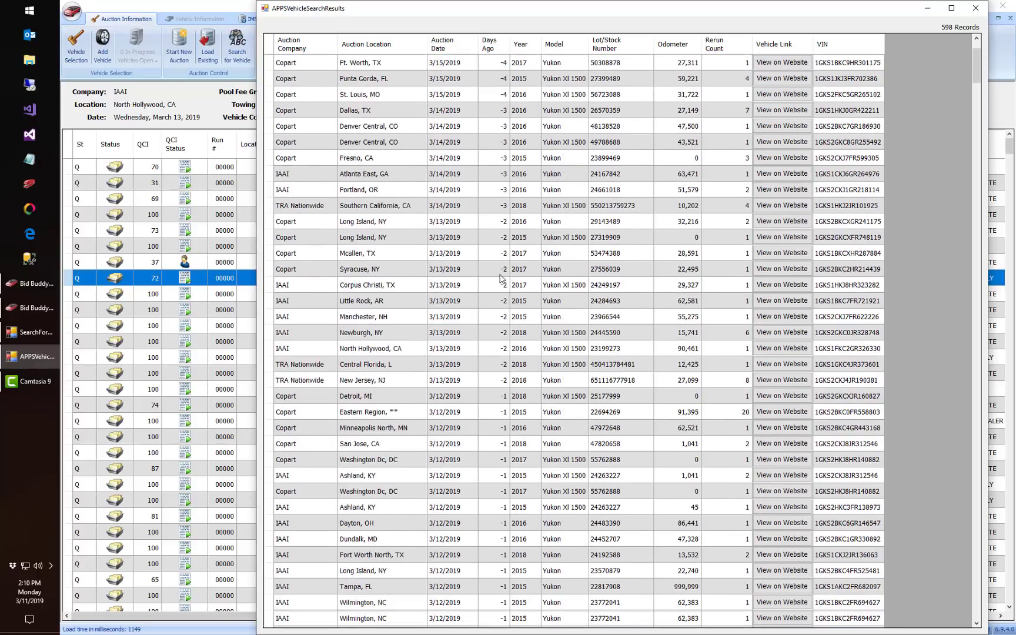
{"action": "scroll", "coordinate": [501, 280], "scroll_direction": "down", "scroll_amount": 7}
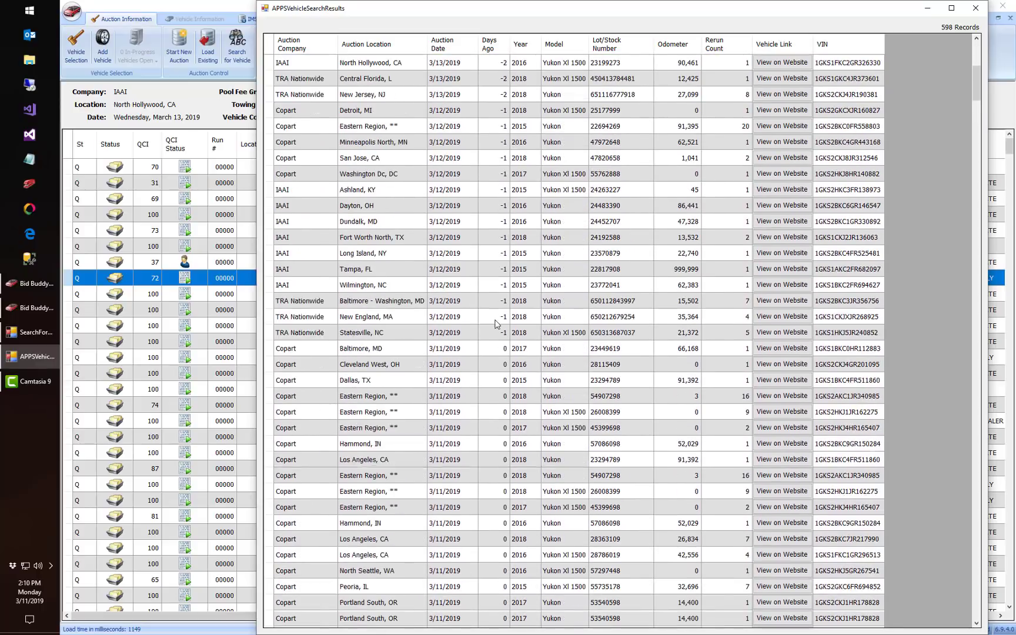
{"action": "scroll", "coordinate": [501, 345], "scroll_direction": "down", "scroll_amount": 2}
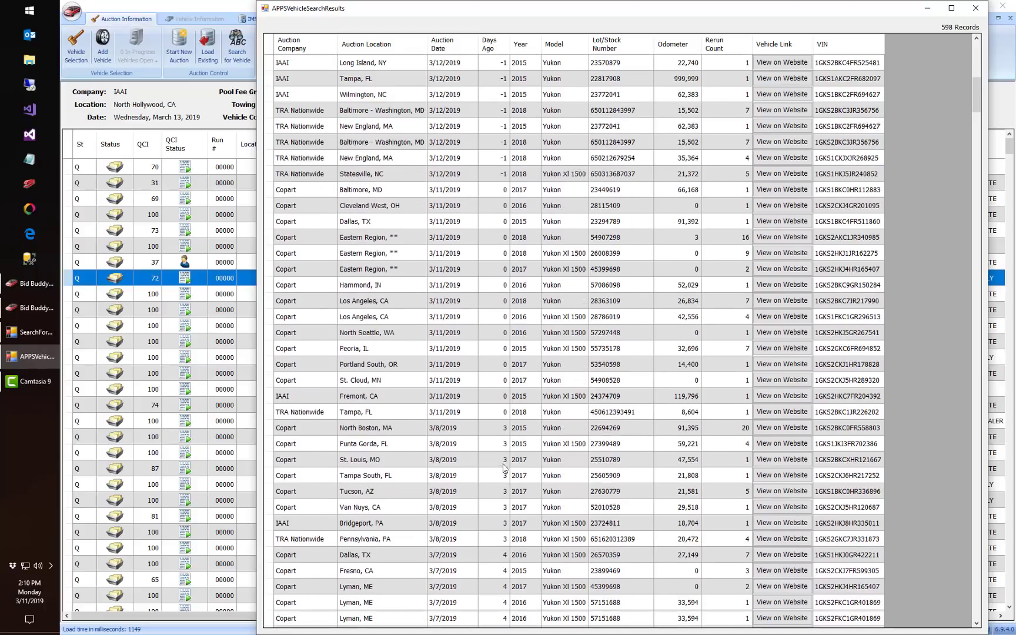
{"action": "scroll", "coordinate": [498, 482], "scroll_direction": "down", "scroll_amount": 7}
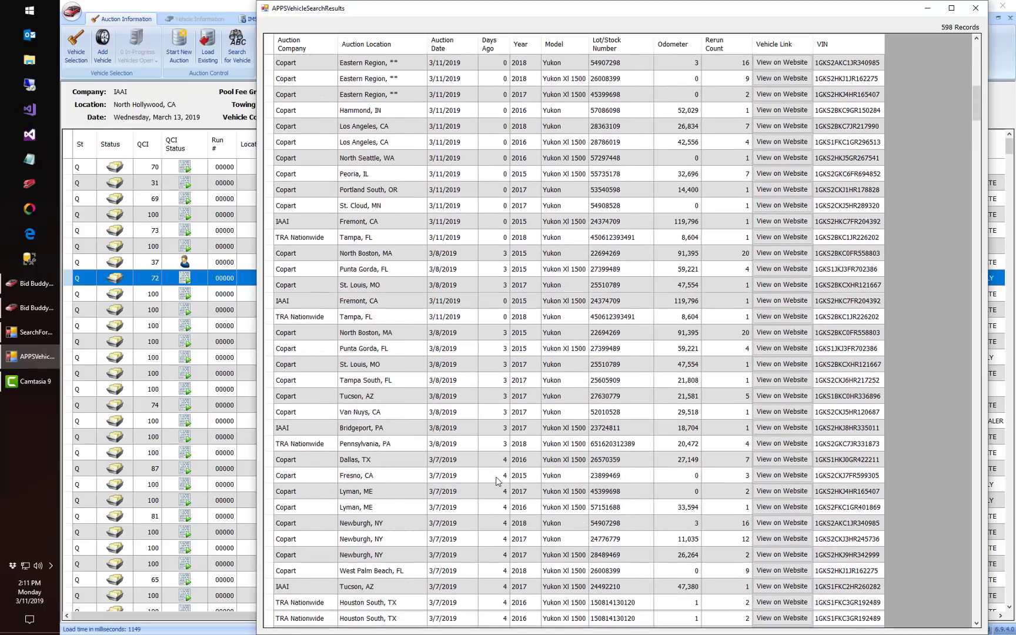
{"action": "scroll", "coordinate": [497, 473], "scroll_direction": "down", "scroll_amount": 6}
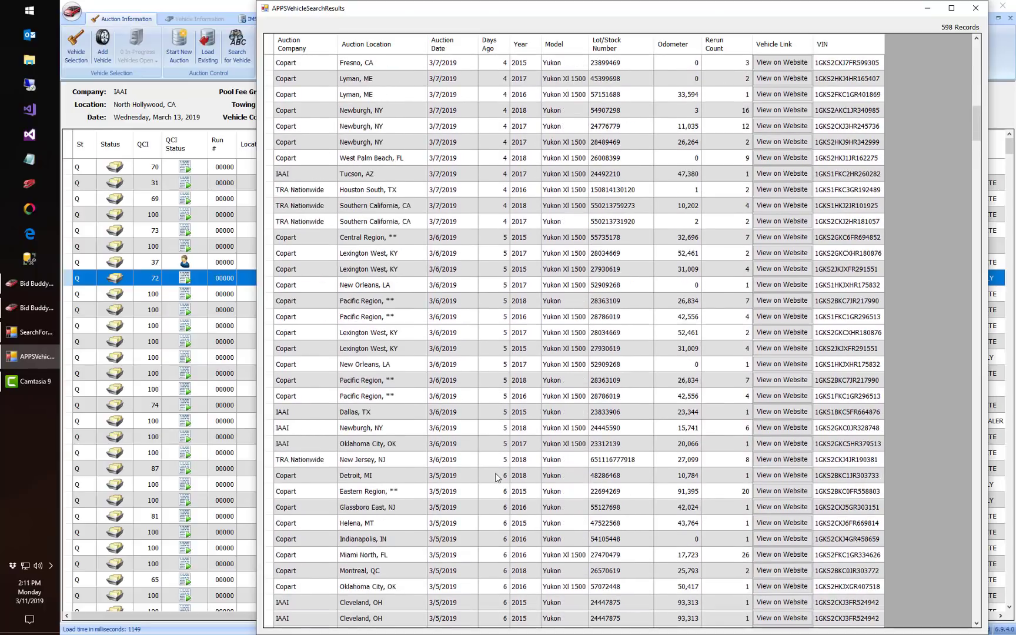
{"action": "scroll", "coordinate": [502, 464], "scroll_direction": "up", "scroll_amount": 7}
{"action": "scroll", "coordinate": [502, 464], "scroll_direction": "down", "scroll_amount": 9}
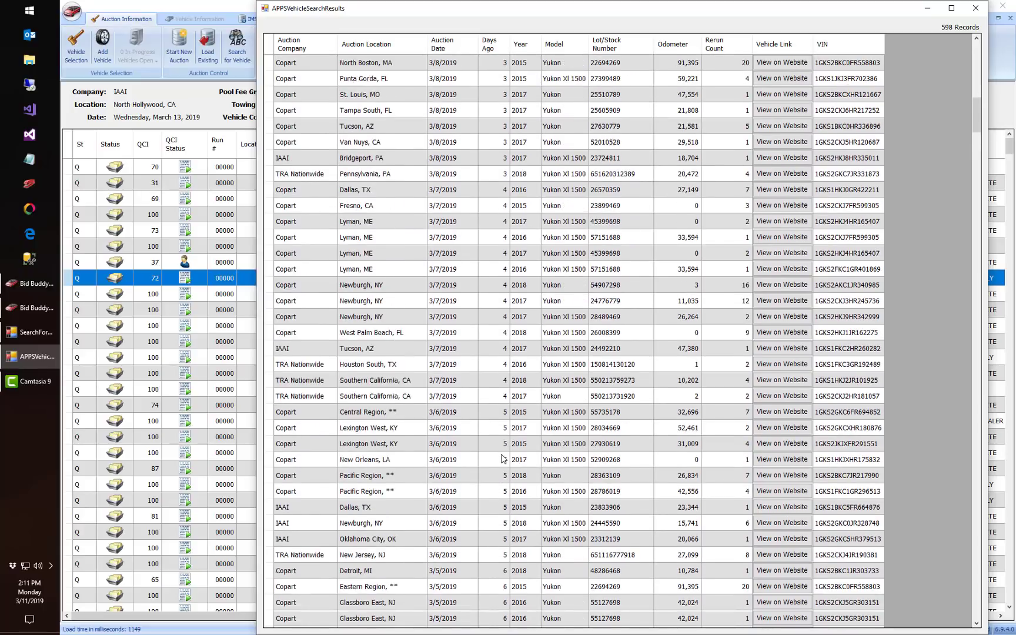
{"action": "scroll", "coordinate": [752, 307], "scroll_direction": "up", "scroll_amount": 6}
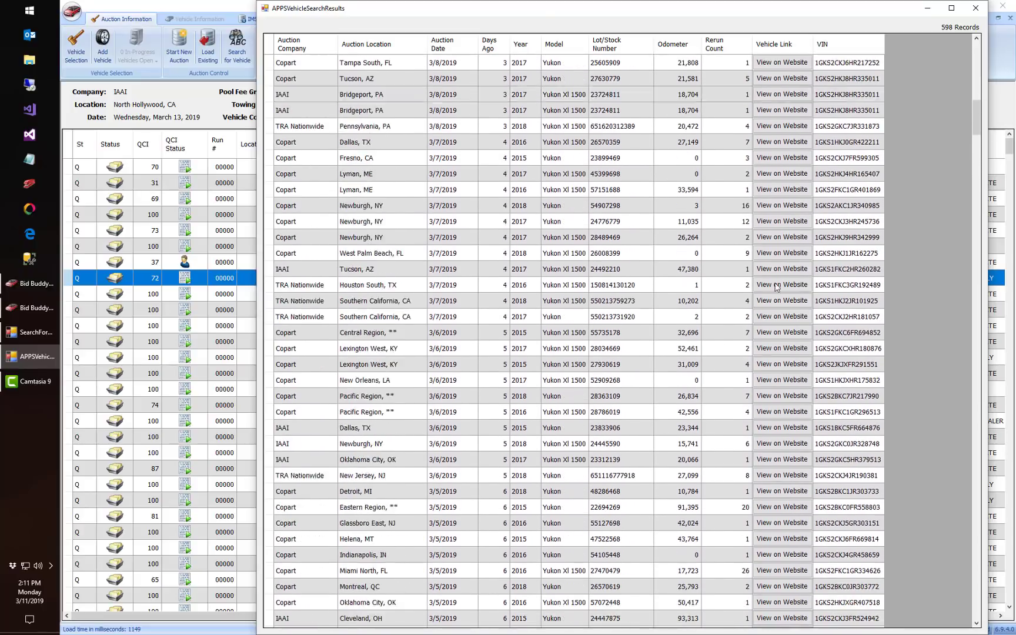
{"action": "left_click", "coordinate": [978, 9]}
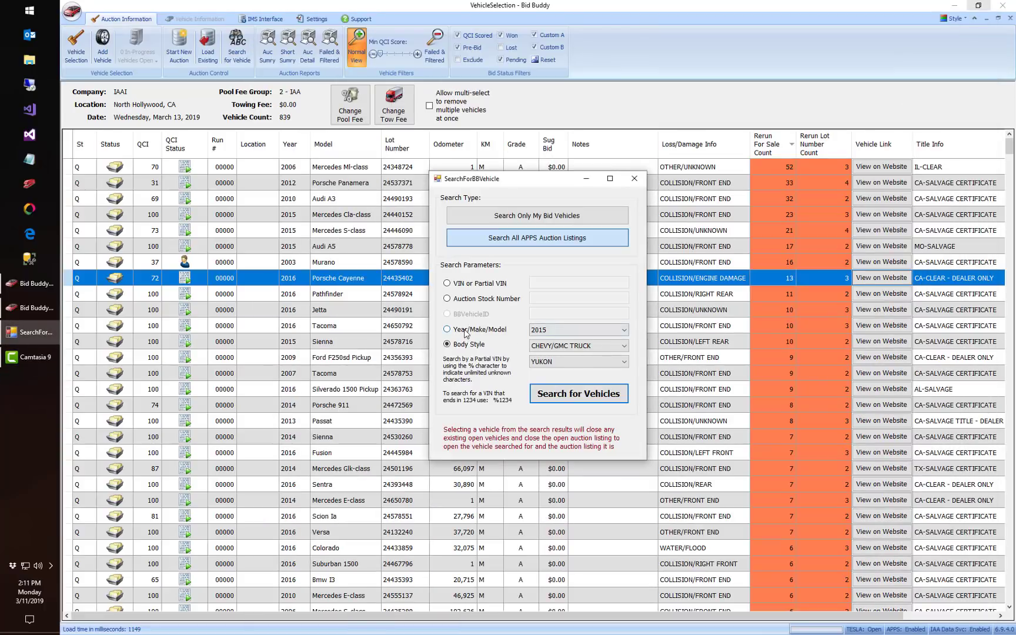
Rerun the 2015 Yukon search by Year/Make/Model, maximize the 164 results, then close them
{"action": "left_click", "coordinate": [552, 390]}
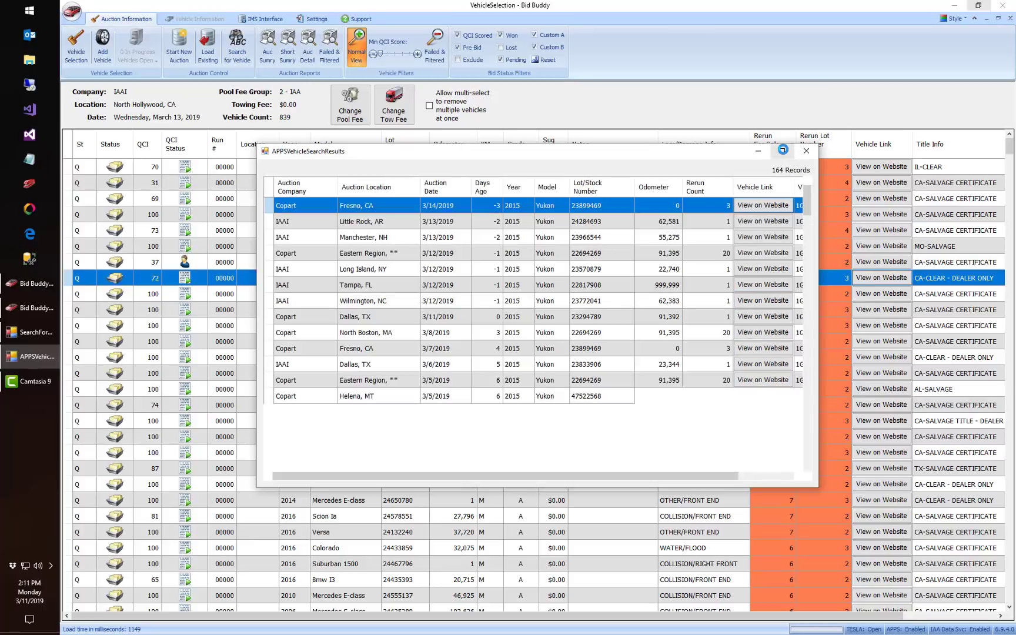
{"action": "left_click", "coordinate": [782, 150]}
{"action": "left_click_drag", "start_coordinate": [1009, 55], "coordinate": [951, 47]}
{"action": "left_click", "coordinate": [1003, 5]}
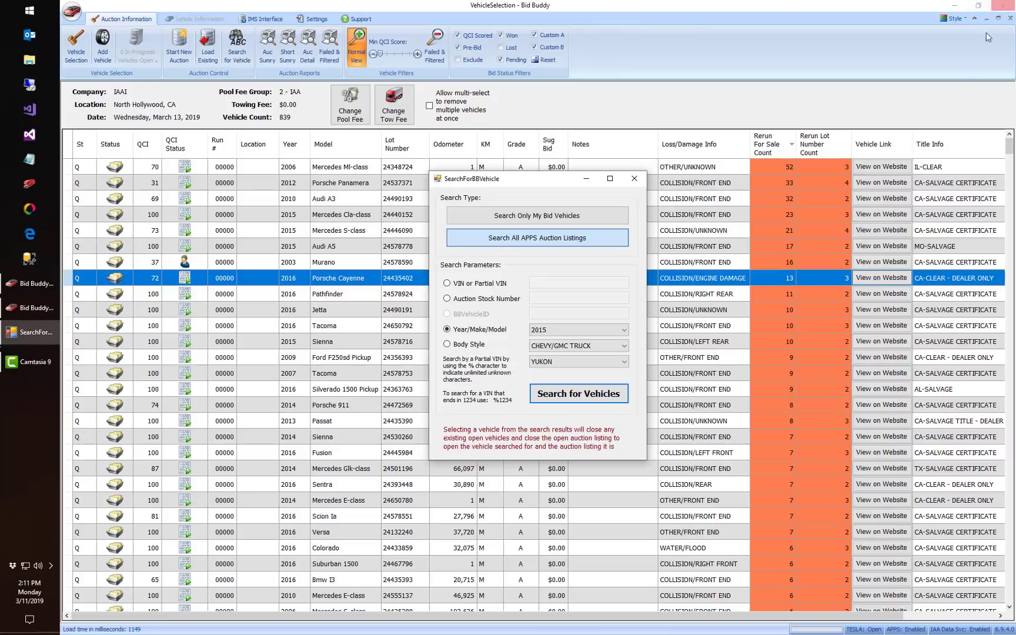